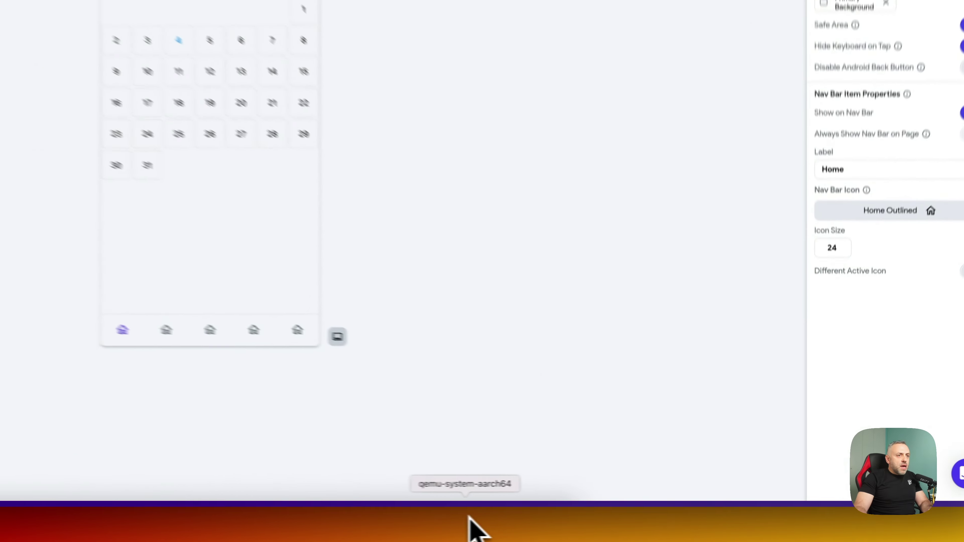
Step: Bring up the Android emulator beside the canvas, test selecting March 26 and March 6 in the calendar, and dismiss each alert
{"action": "left_click", "coordinate": [637, 499]}
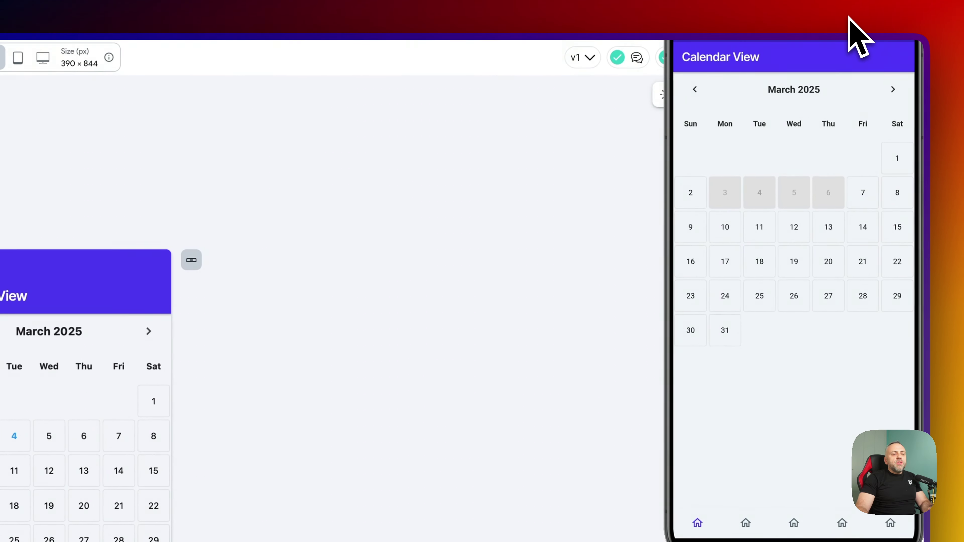
{"action": "left_click_drag", "start_coordinate": [852, 34], "coordinate": [500, 141]}
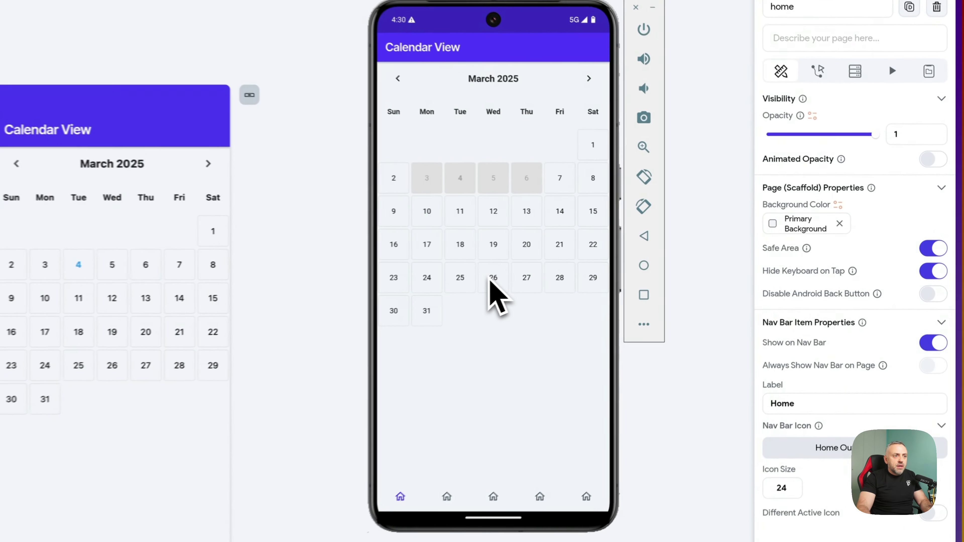
{"action": "left_click", "coordinate": [684, 248]}
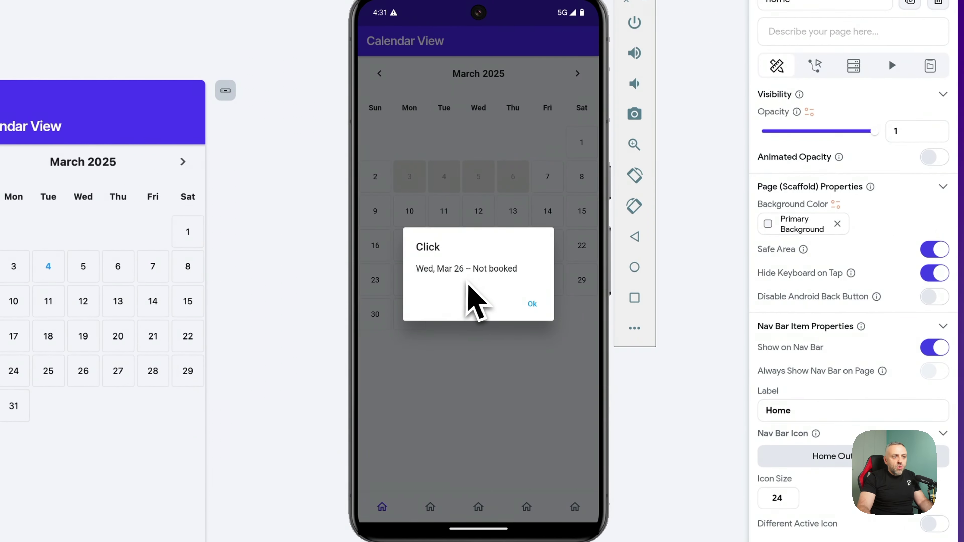
{"action": "left_click", "coordinate": [533, 306]}
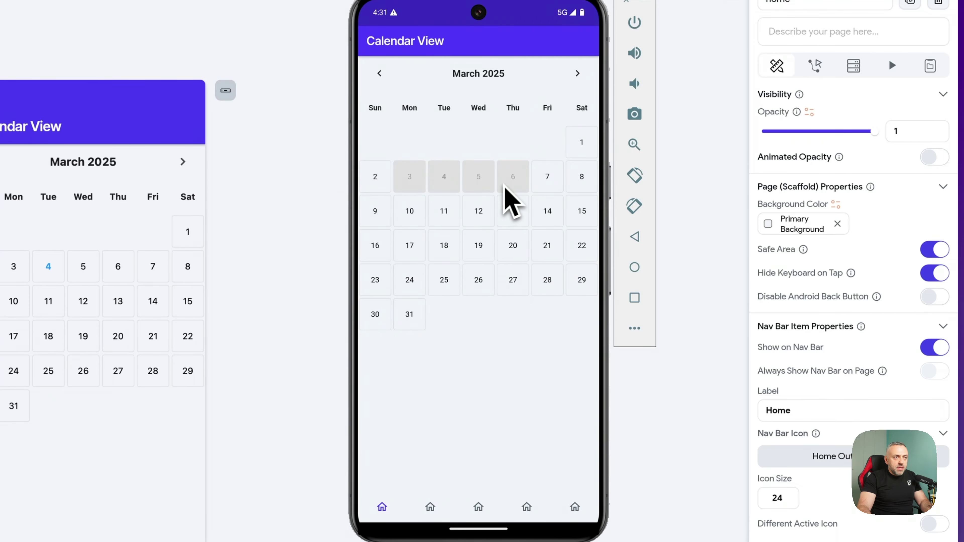
{"action": "left_click", "coordinate": [509, 182]}
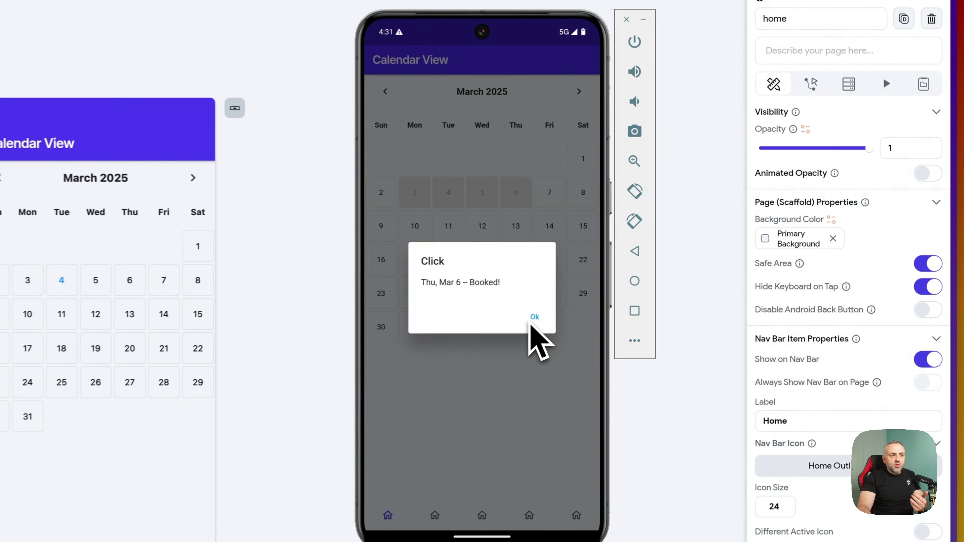
{"action": "left_click", "coordinate": [713, 261]}
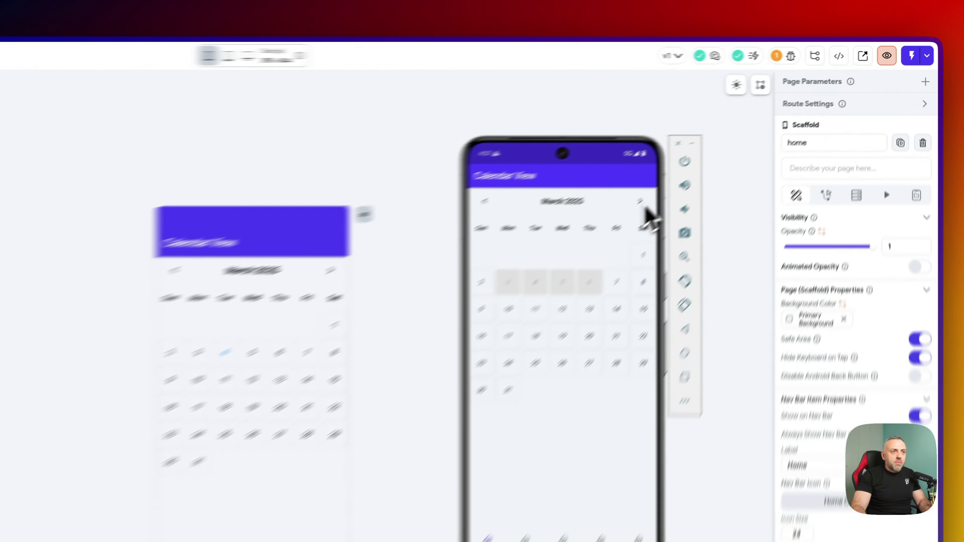
Step: Browse the emulator's calendar forward to May 2025 and back to March 2025
{"action": "left_click", "coordinate": [737, 145]}
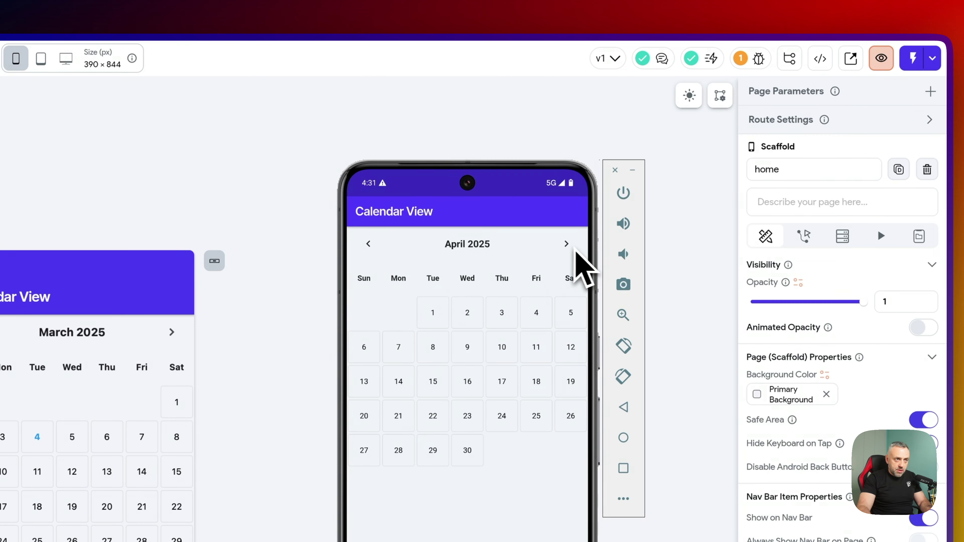
{"action": "left_click", "coordinate": [567, 244]}
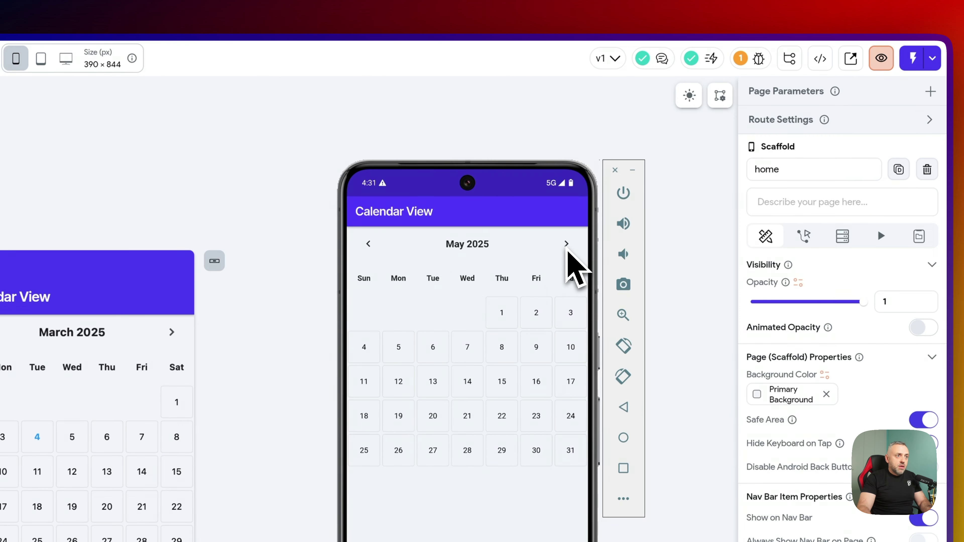
{"action": "left_click", "coordinate": [369, 245]}
{"action": "left_click", "coordinate": [368, 245]}
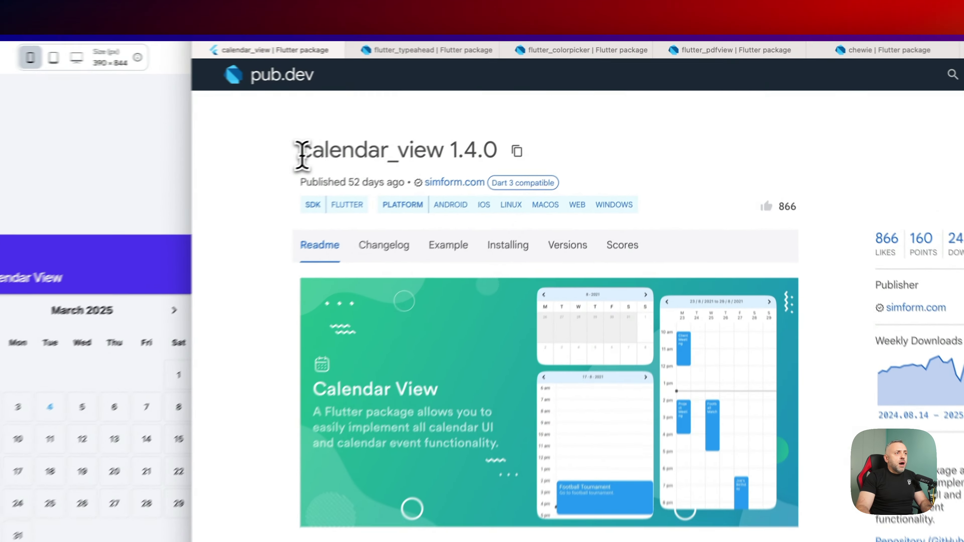
Step: Examine the calendar_view 1.4.0 package page on pub.dev, including its preview, installation and implementation sections
{"action": "left_click_drag", "start_coordinate": [302, 155], "coordinate": [384, 165]}
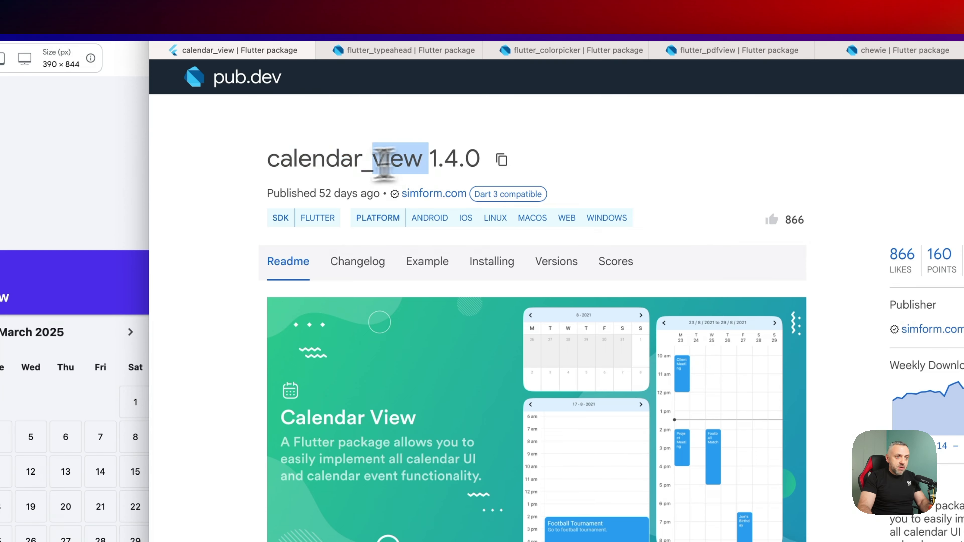
{"action": "left_click", "coordinate": [835, 270]}
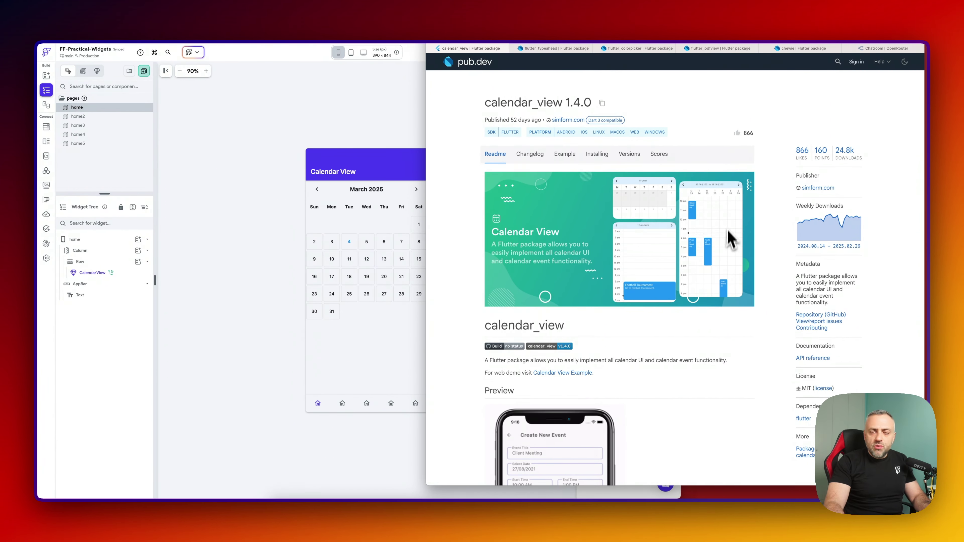
{"action": "scroll", "coordinate": [547, 281], "scroll_direction": "down", "scroll_amount": 5}
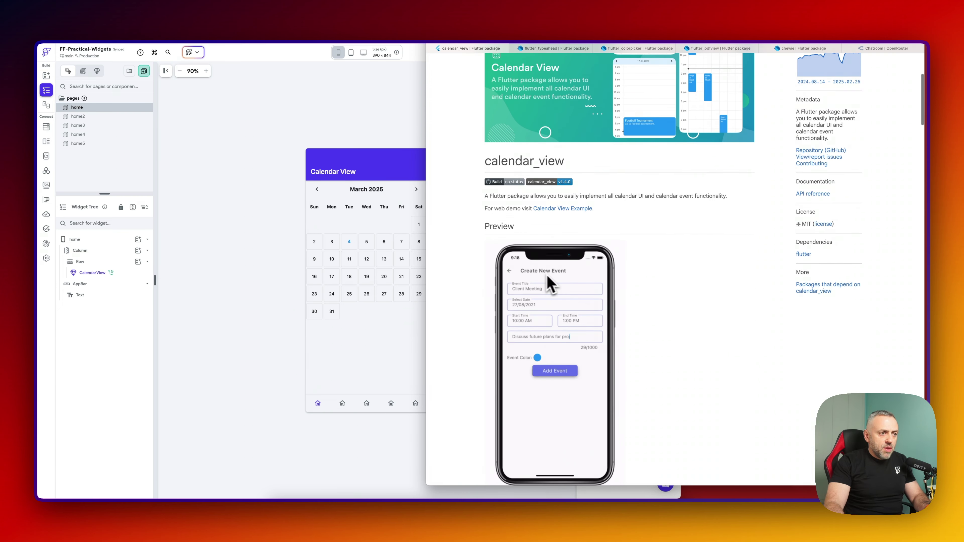
{"action": "scroll", "coordinate": [596, 249], "scroll_direction": "down", "scroll_amount": 7}
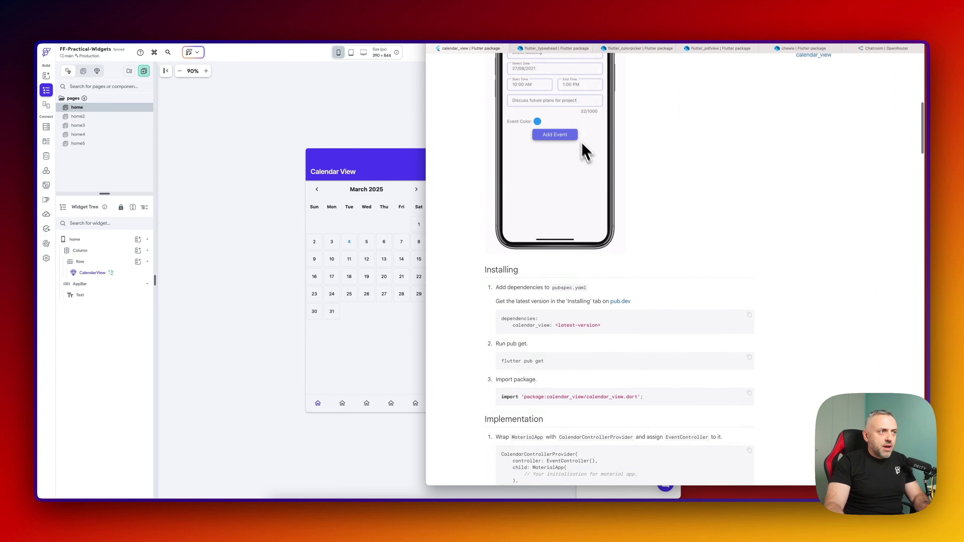
{"action": "scroll", "coordinate": [560, 146], "scroll_direction": "up", "scroll_amount": 5}
{"action": "scroll", "coordinate": [578, 287], "scroll_direction": "down", "scroll_amount": 8}
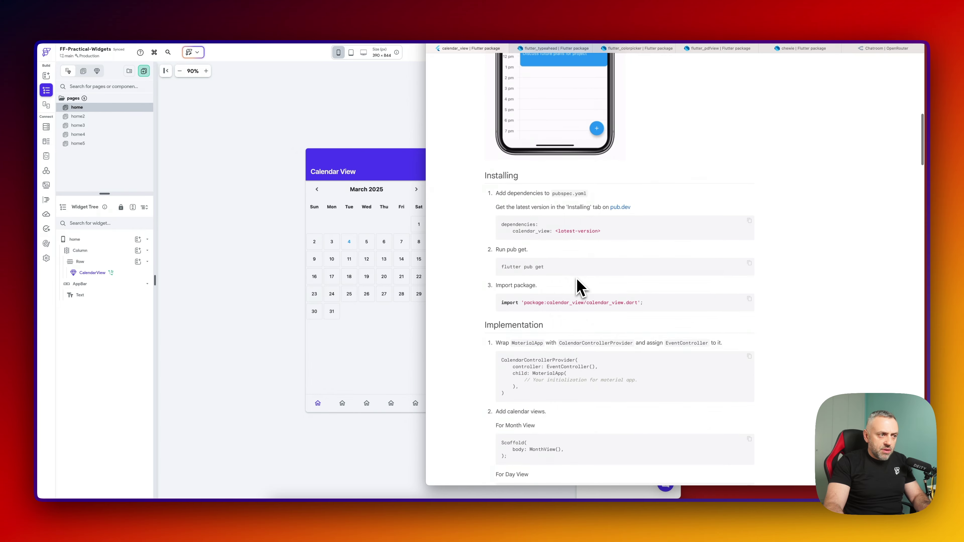
{"action": "scroll", "coordinate": [458, 163], "scroll_direction": "up", "scroll_amount": 12}
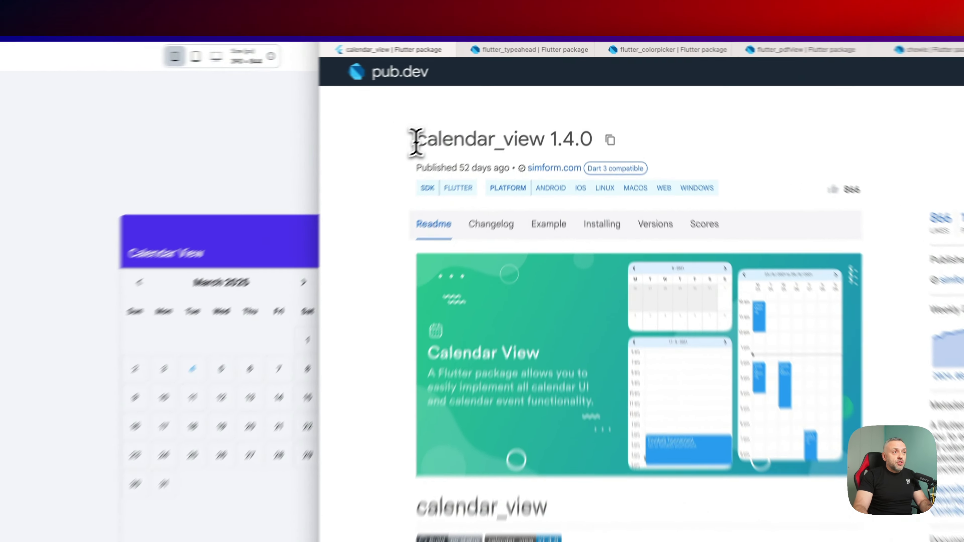
{"action": "left_click_drag", "start_coordinate": [416, 141], "coordinate": [588, 141]}
{"action": "left_click", "coordinate": [591, 142]}
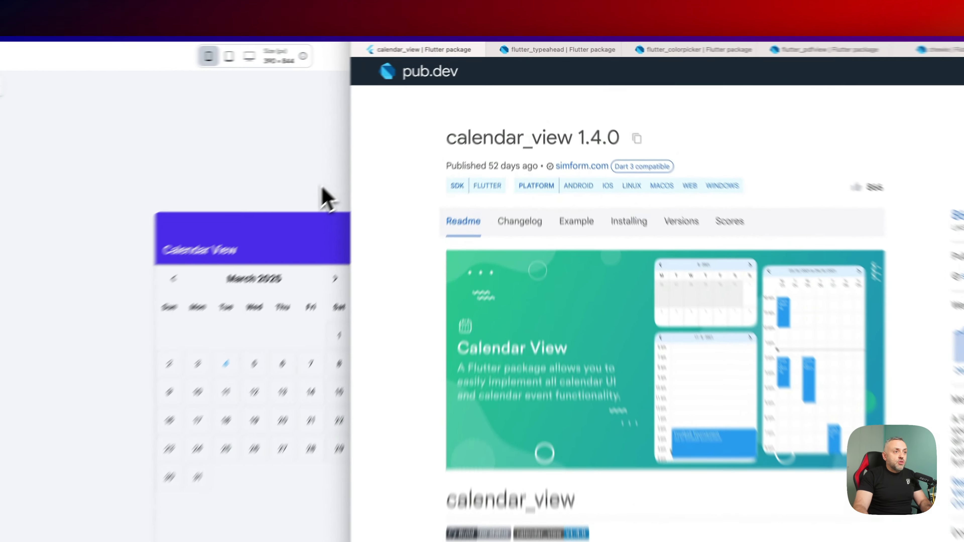
Step: Switch back to FlutterFlow and inspect the variable bound to the CalendarView widget's bookedSlots parameter, leaving it unchanged
{"action": "left_click", "coordinate": [410, 137]}
{"action": "left_click_drag", "start_coordinate": [598, 268], "coordinate": [769, 279]}
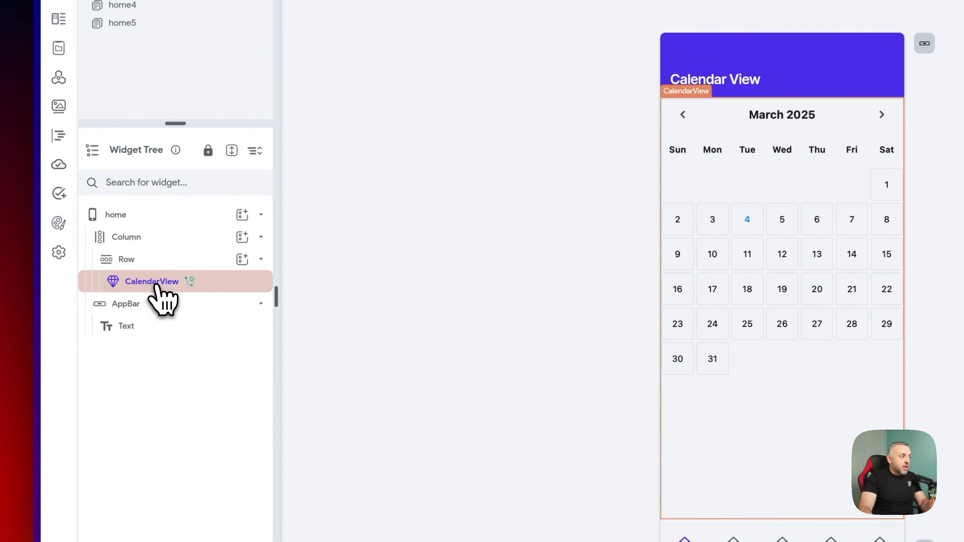
{"action": "left_click", "coordinate": [157, 285]}
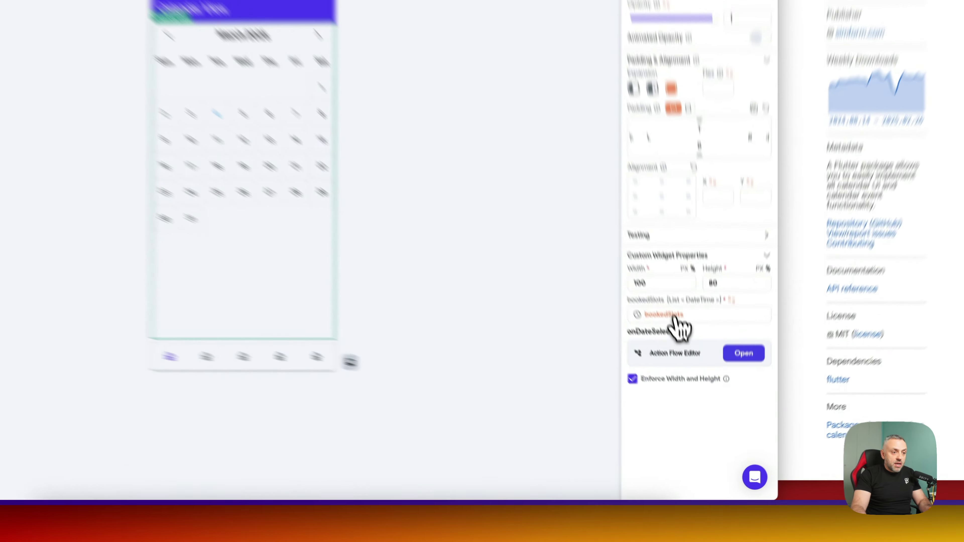
{"action": "left_click", "coordinate": [698, 377]}
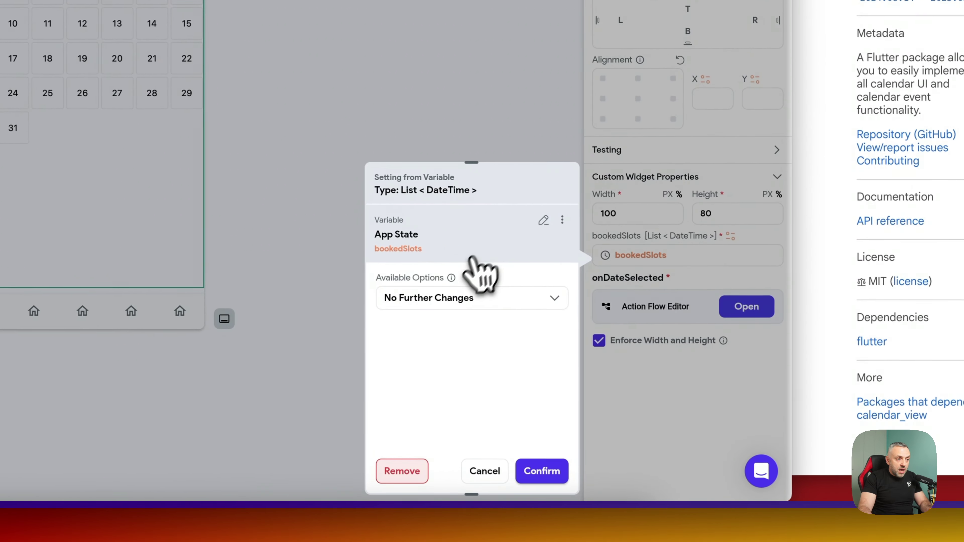
{"action": "left_click", "coordinate": [479, 470]}
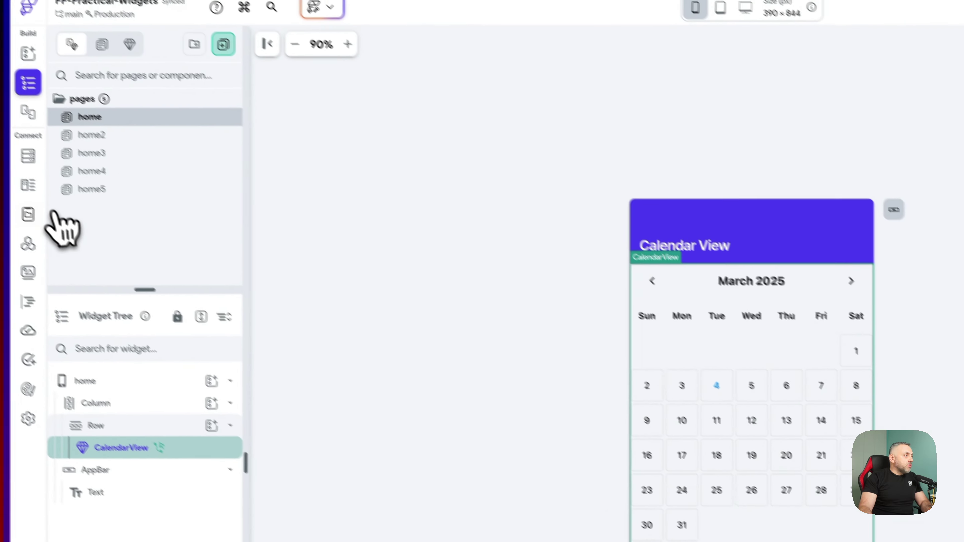
Step: Inspect the default value list of the bookedSlots app state variable and return to the widget tree
{"action": "left_click", "coordinate": [56, 236]}
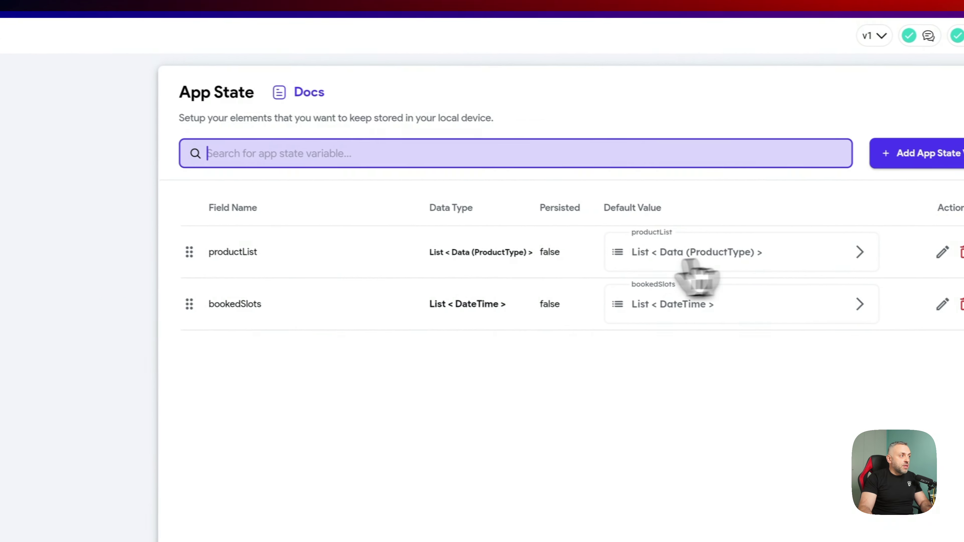
{"action": "left_click", "coordinate": [740, 306]}
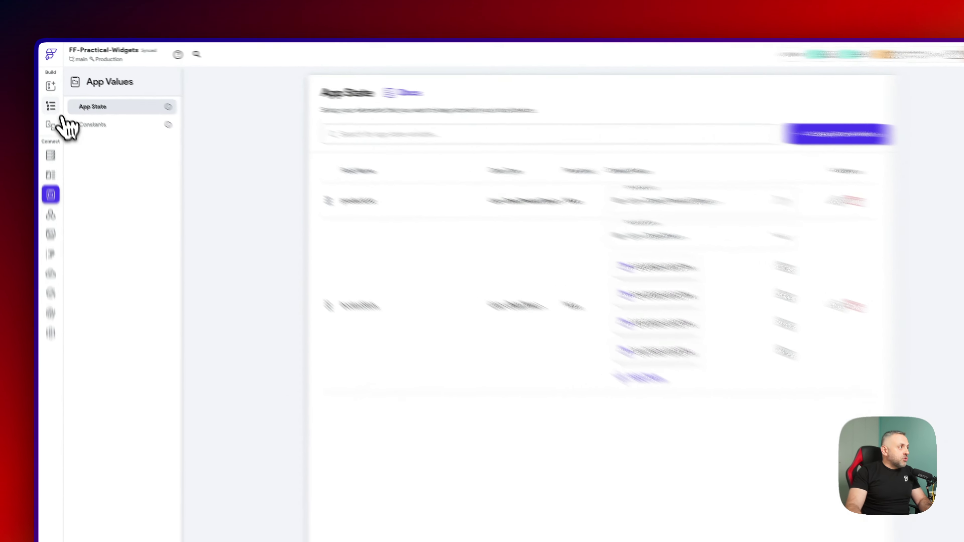
{"action": "left_click", "coordinate": [46, 90]}
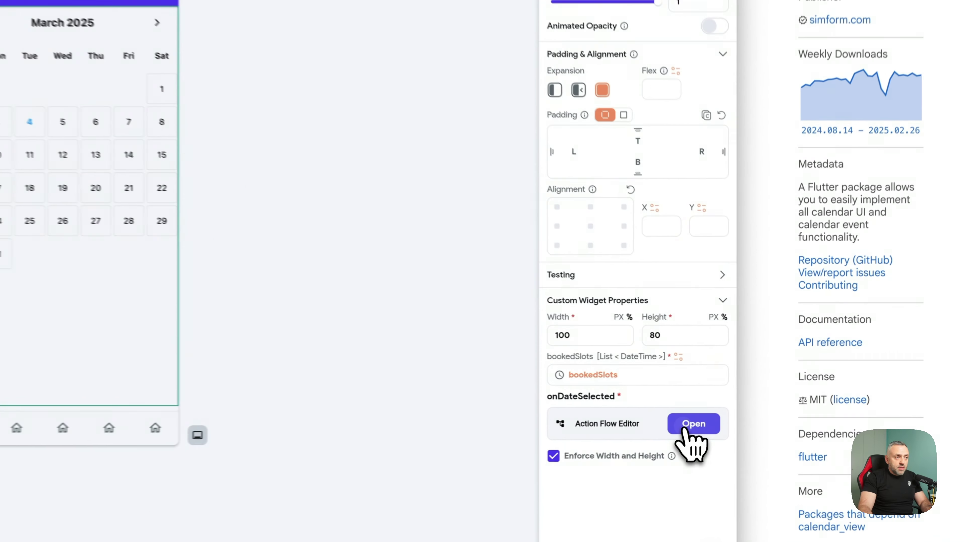
Step: Inspect the onDateSelected alert dialog's combined message text and the date format of its first part, without changing them
{"action": "left_click", "coordinate": [740, 402]}
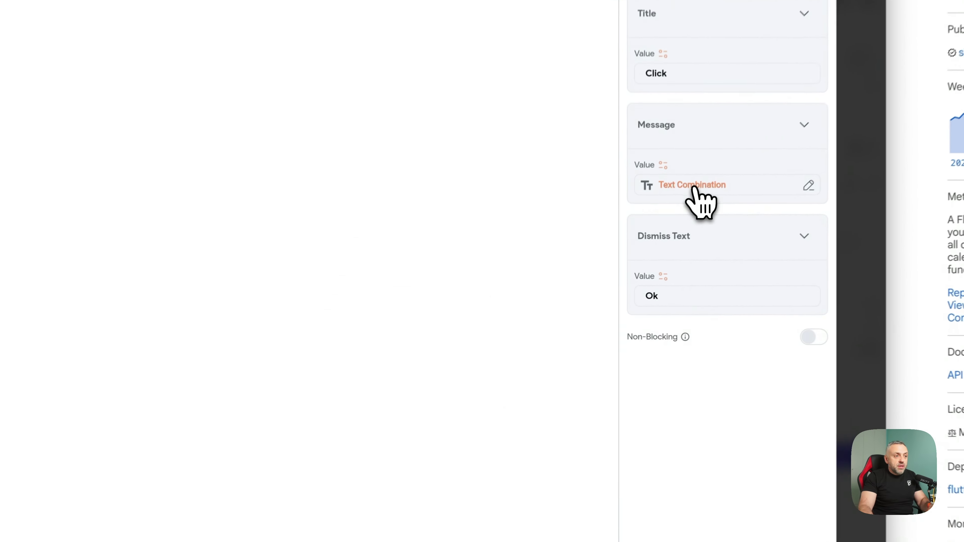
{"action": "left_click", "coordinate": [663, 259]}
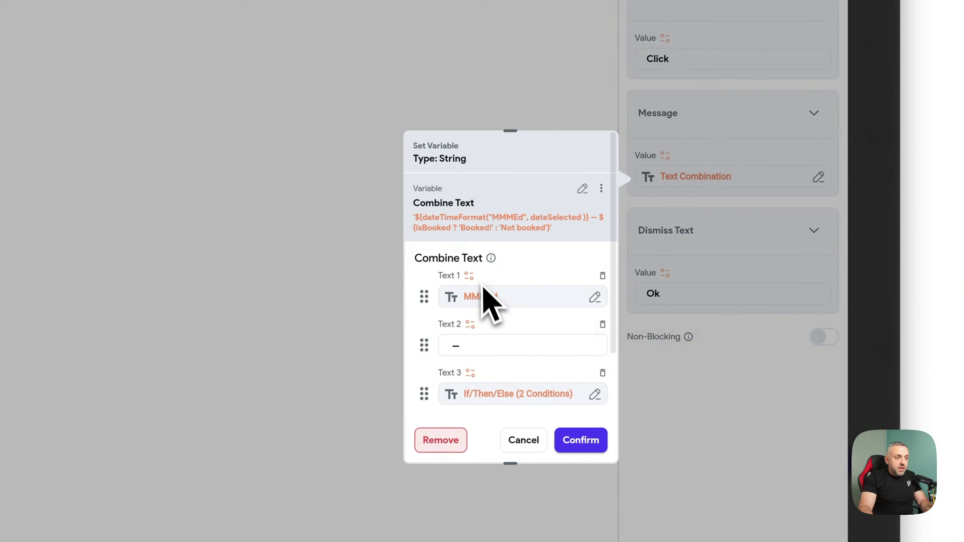
{"action": "left_click", "coordinate": [493, 296]}
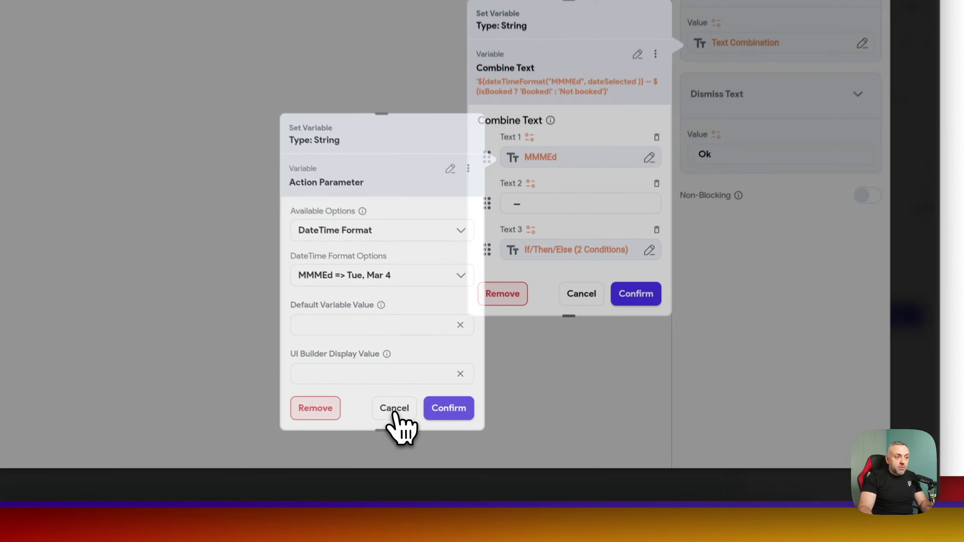
{"action": "left_click", "coordinate": [394, 414]}
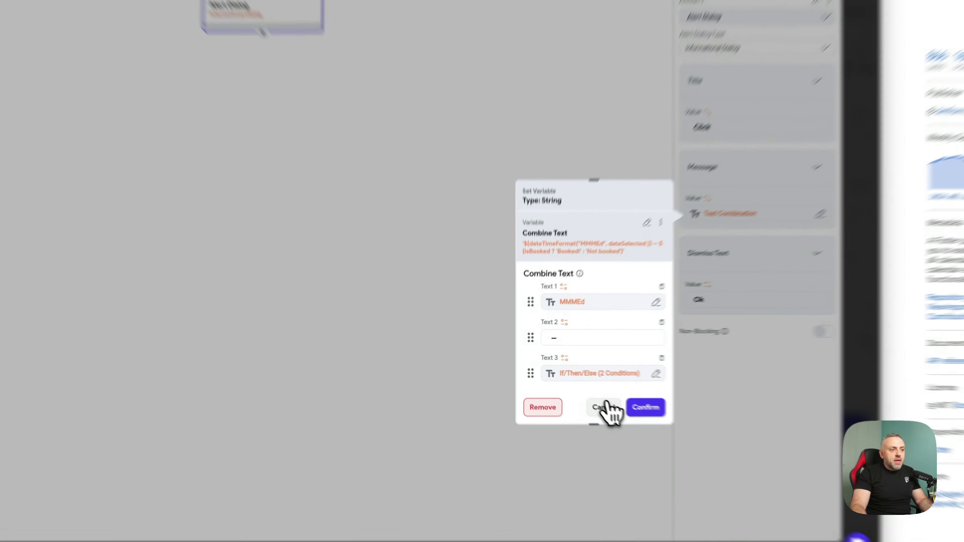
{"action": "left_click", "coordinate": [576, 389]}
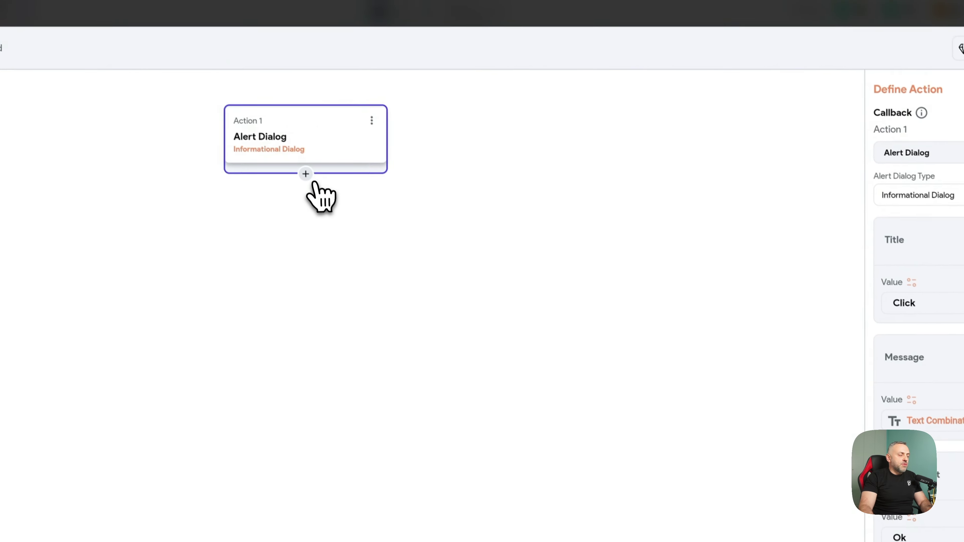
Step: Add a Show Snack Bar action after the Alert Dialog in the onDateSelected action flow
{"action": "left_click", "coordinate": [270, 103]}
{"action": "left_click", "coordinate": [281, 126]}
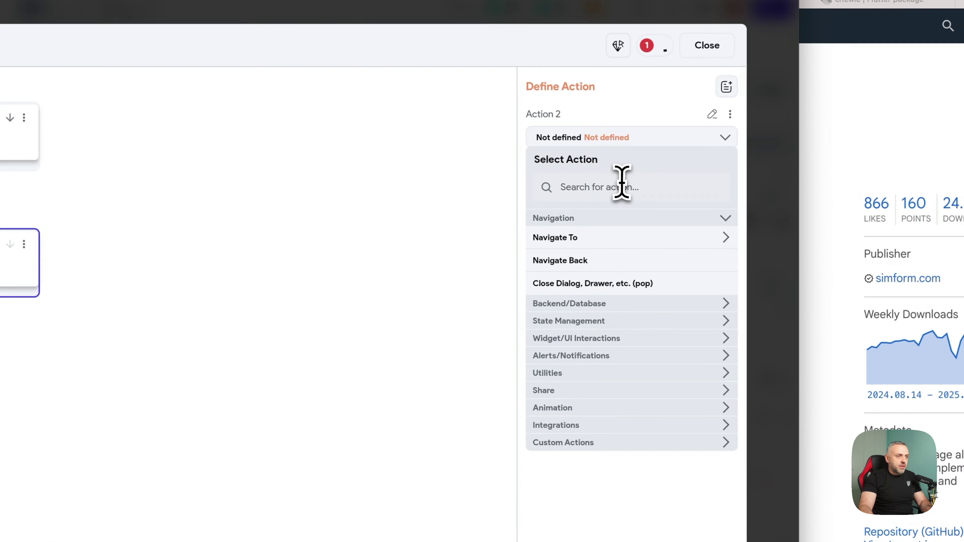
{"action": "left_click", "coordinate": [674, 189]}
{"action": "type", "text": "snack"}
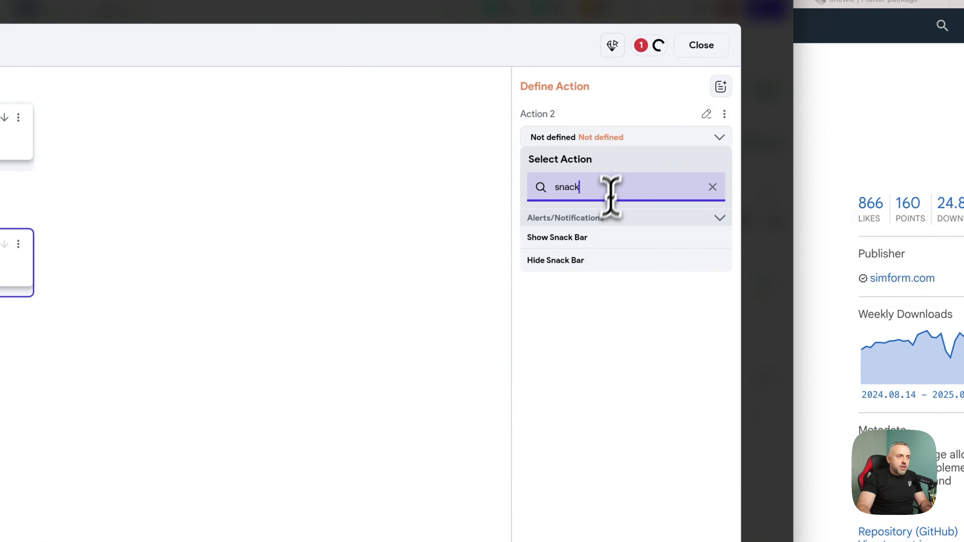
{"action": "left_click", "coordinate": [603, 243]}
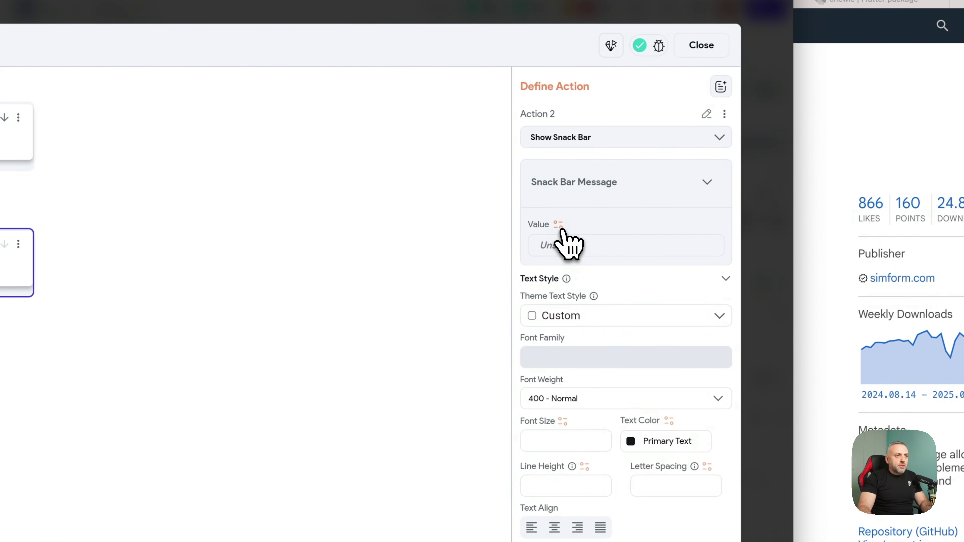
Step: Examine the callback parameters available for the snack bar message and close the Action Flow Editor
{"action": "left_click", "coordinate": [568, 245]}
{"action": "left_click", "coordinate": [405, 298]}
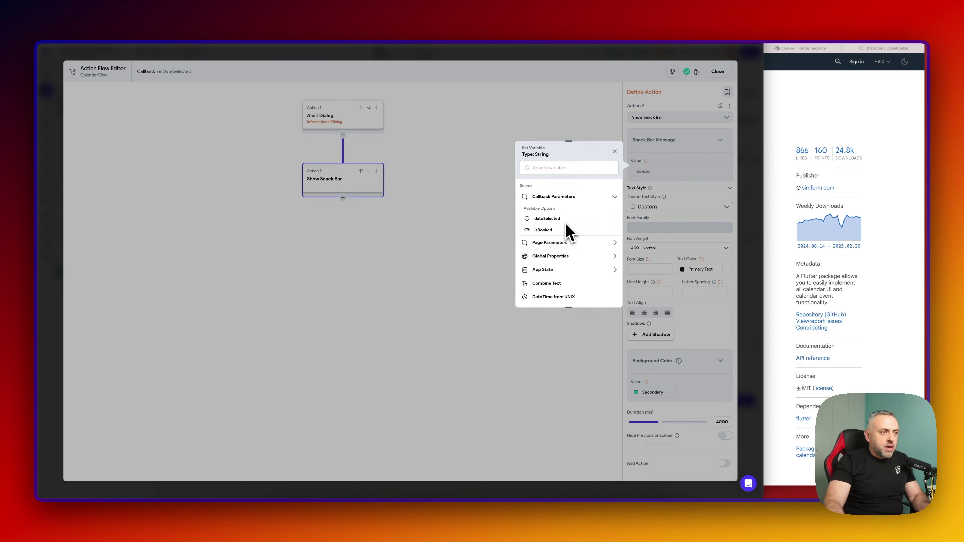
{"action": "left_click", "coordinate": [323, 188]}
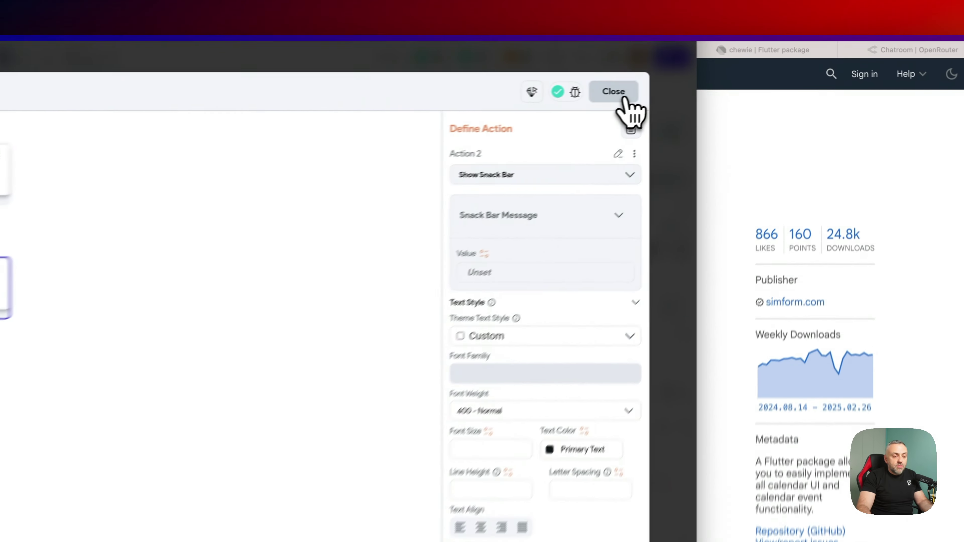
{"action": "left_click", "coordinate": [717, 71]}
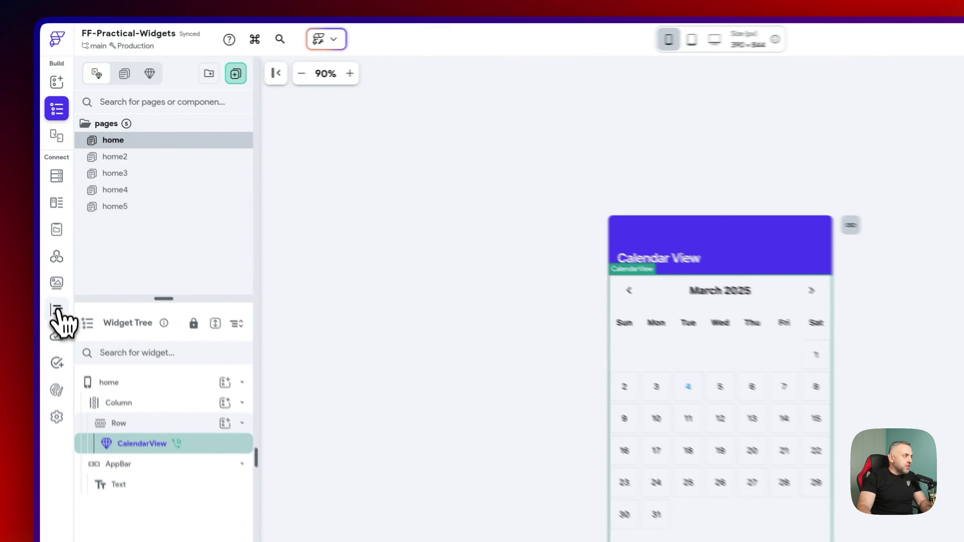
Step: Open the CalendarView custom widget's source code
{"action": "left_click", "coordinate": [46, 200]}
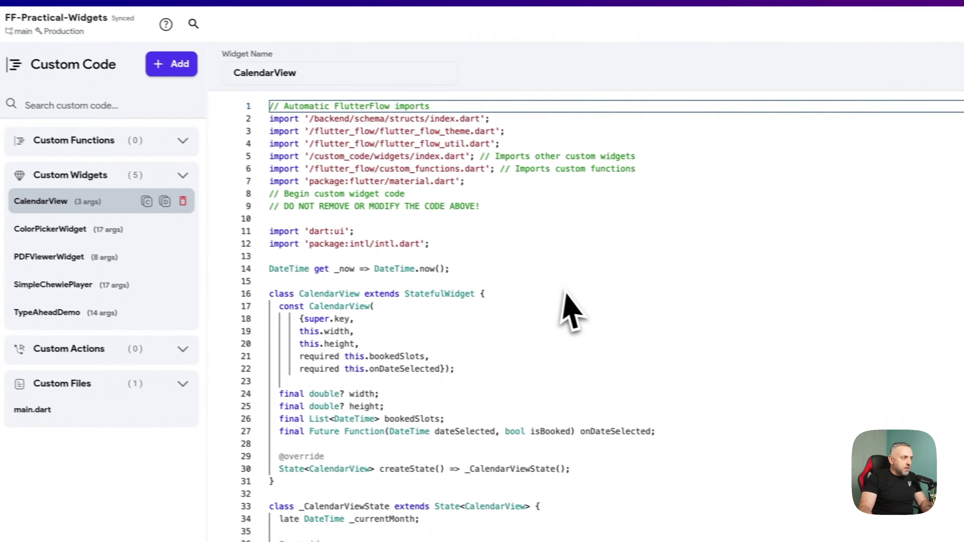
Step: Skim the CalendarView widget's source code, including the CustomMonthView class, and return to the page builder
{"action": "scroll", "coordinate": [652, 323], "scroll_direction": "down", "scroll_amount": 20}
{"action": "scroll", "coordinate": [554, 306], "scroll_direction": "up", "scroll_amount": 20}
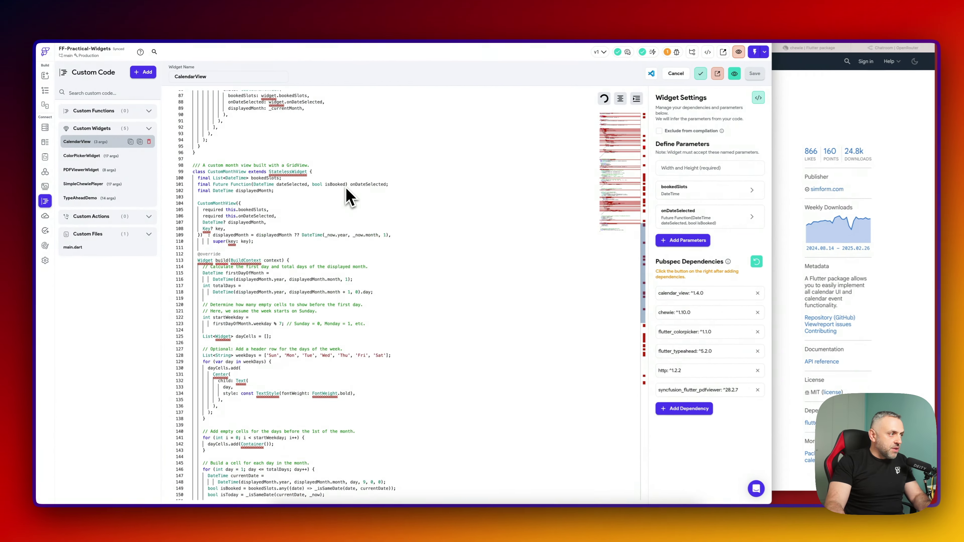
{"action": "scroll", "coordinate": [344, 188], "scroll_direction": "up", "scroll_amount": 3}
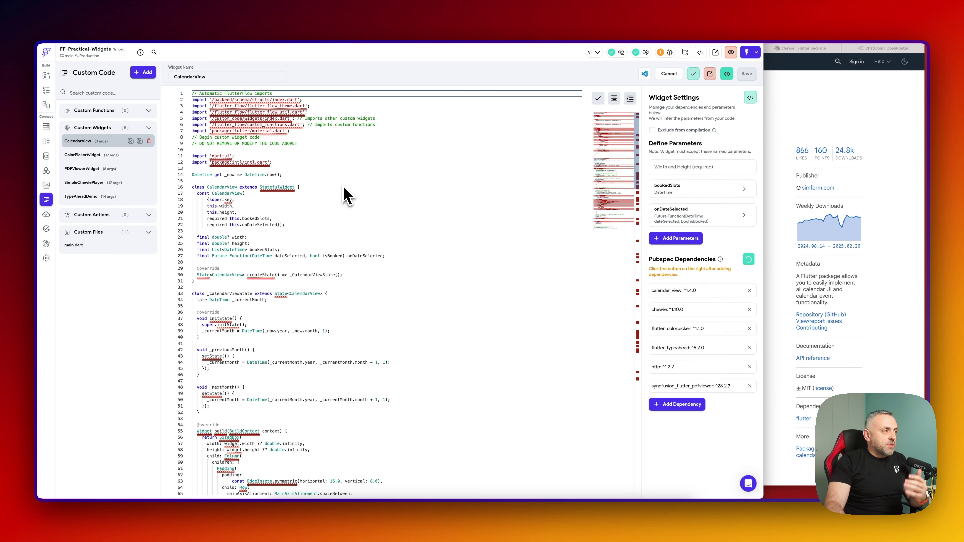
{"action": "left_click", "coordinate": [46, 90]}
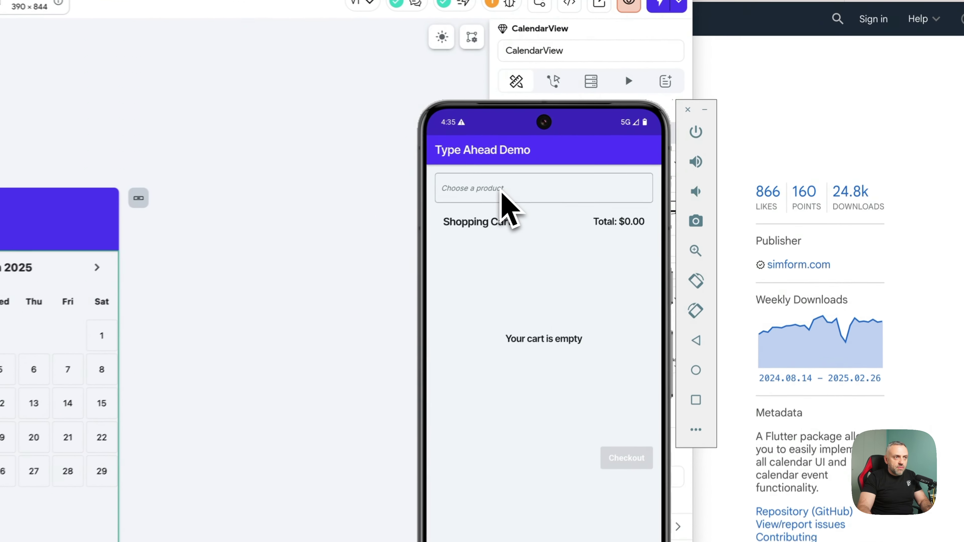
Step: In the emulator's Type Ahead Demo, search products for "airpo" and add Airpods Pro 3 to the cart
{"action": "left_click", "coordinate": [659, 152]}
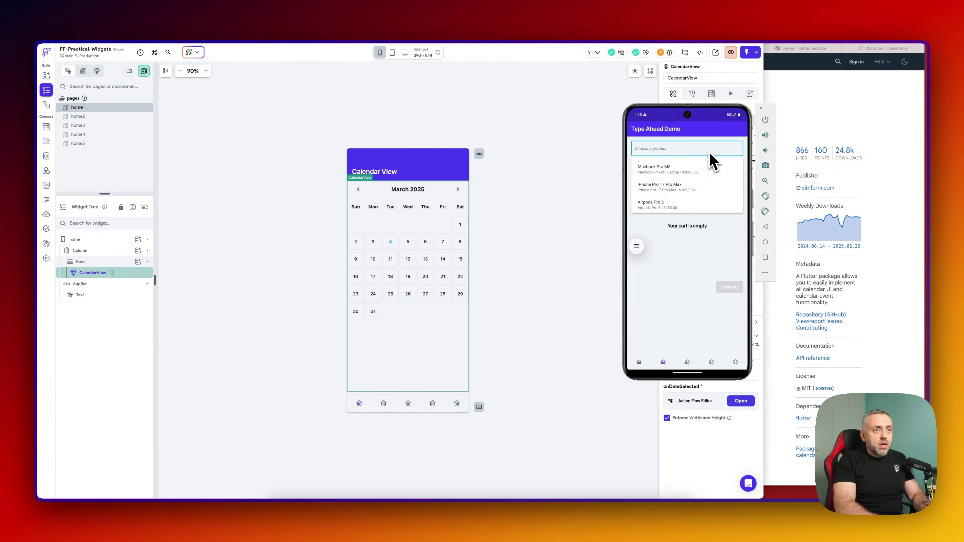
{"action": "type", "text": "airpo"}
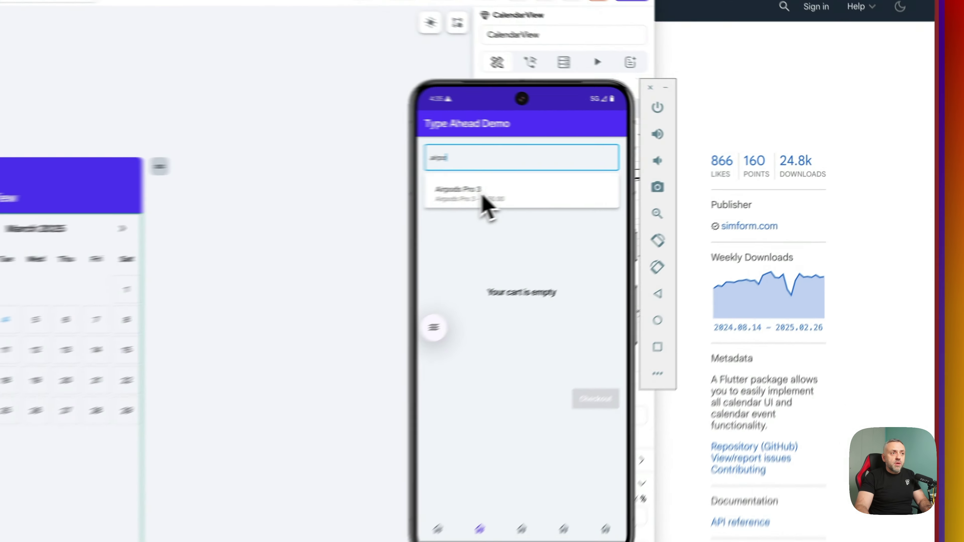
{"action": "left_click", "coordinate": [663, 168]}
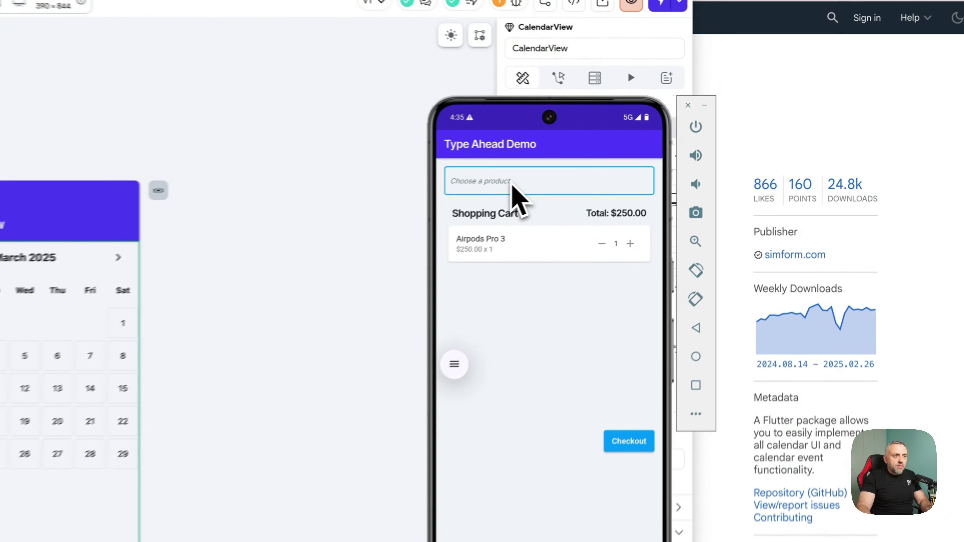
Step: Search the product field for "macboo" and add Macbook Pro M5 to the shopping cart
{"action": "left_click", "coordinate": [667, 149]}
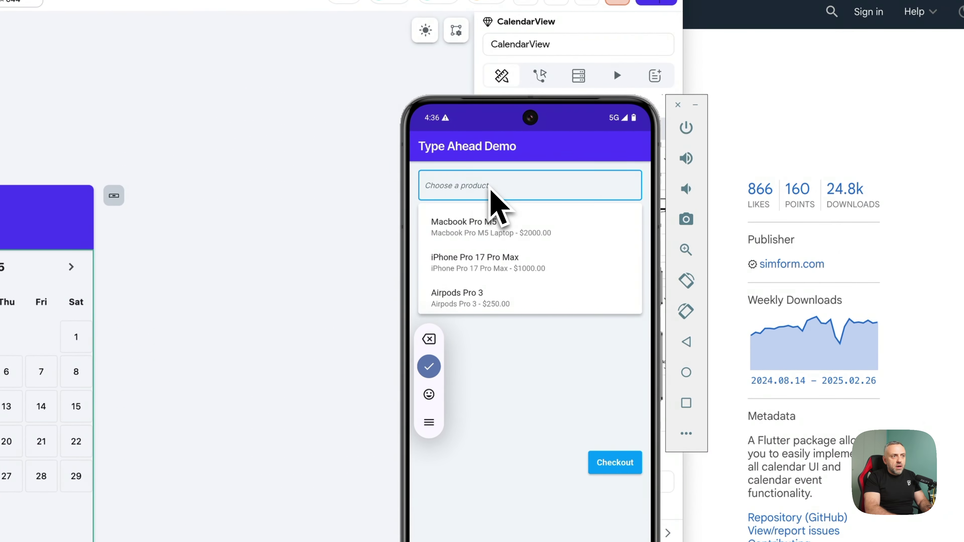
{"action": "type", "text": "macboo"}
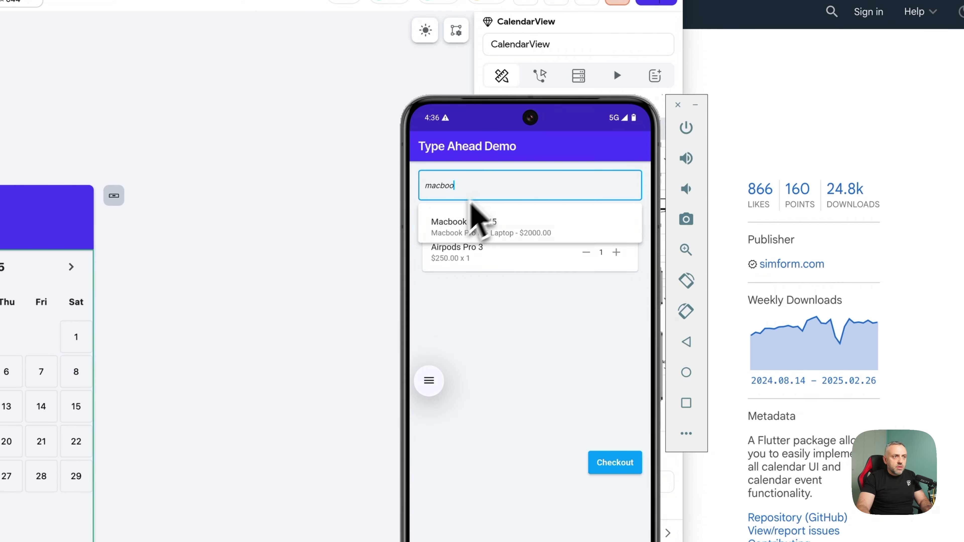
{"action": "left_click", "coordinate": [466, 228]}
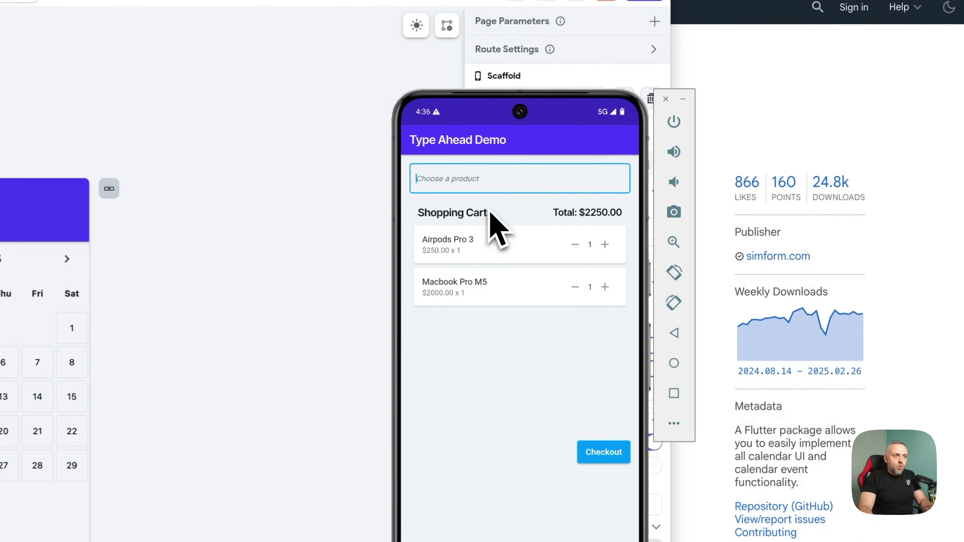
Step: Add iPhone Pro 17 Pro Max from the unfiltered product suggestions and raise the Airpods Pro 3 quantity to 3
{"action": "left_click", "coordinate": [480, 189]}
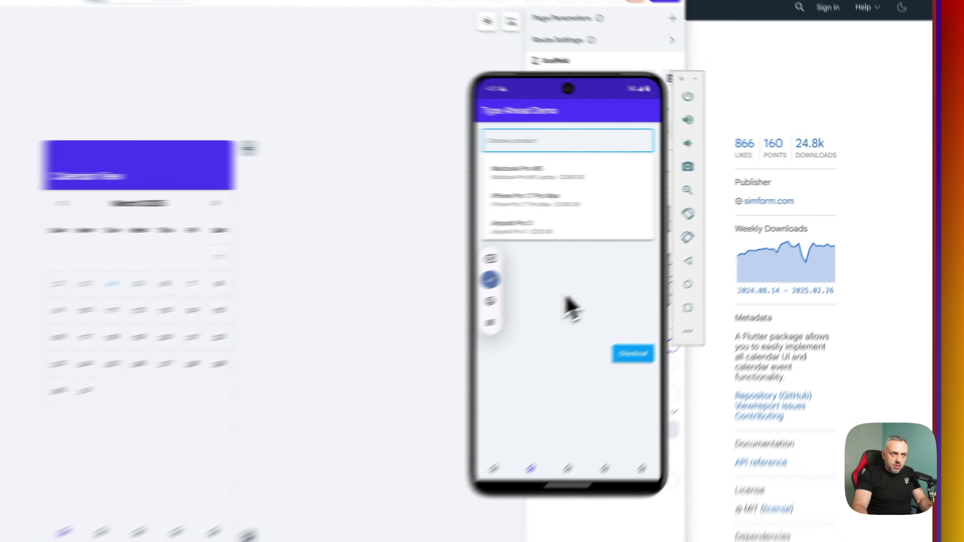
{"action": "left_click", "coordinate": [685, 249]}
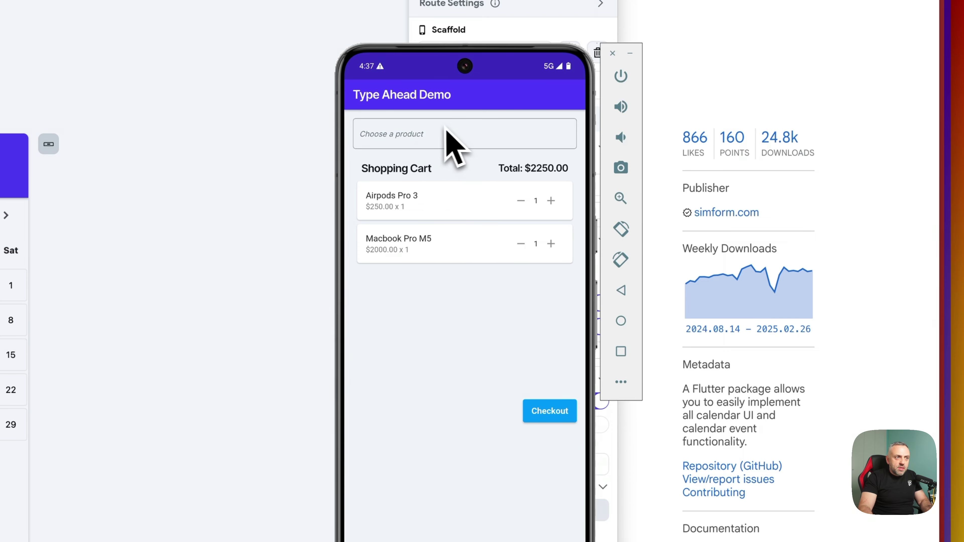
{"action": "left_click", "coordinate": [431, 139]}
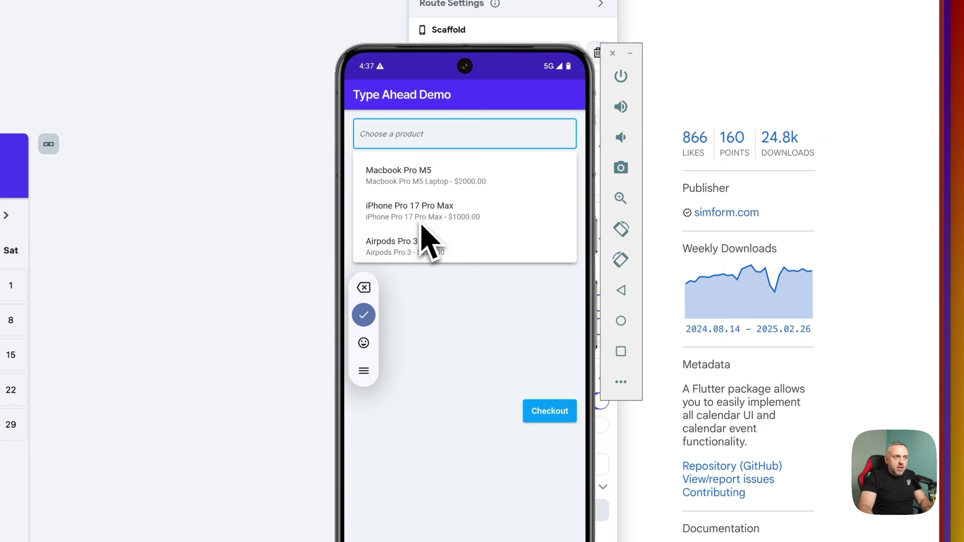
{"action": "left_click", "coordinate": [430, 213]}
{"action": "left_click", "coordinate": [444, 348]}
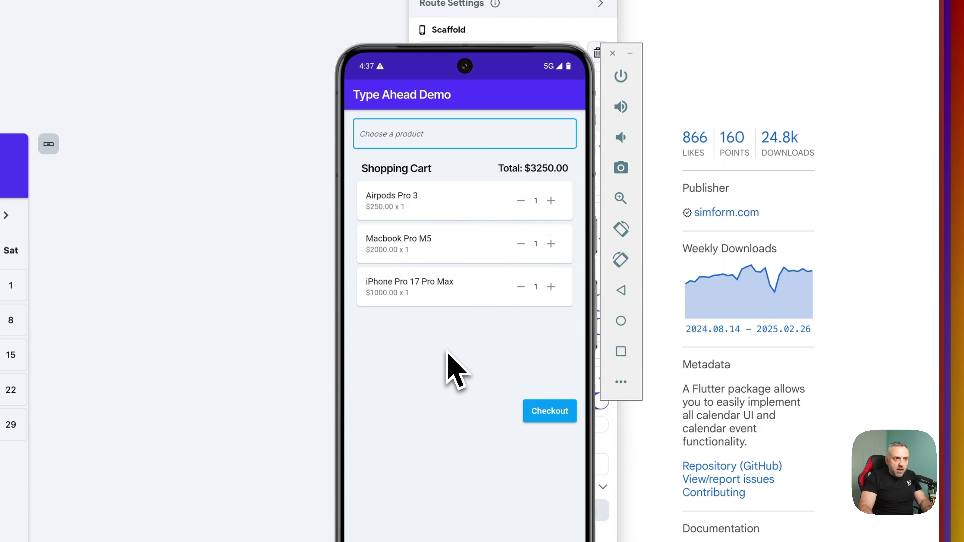
{"action": "left_click", "coordinate": [551, 201]}
{"action": "left_click", "coordinate": [551, 201]}
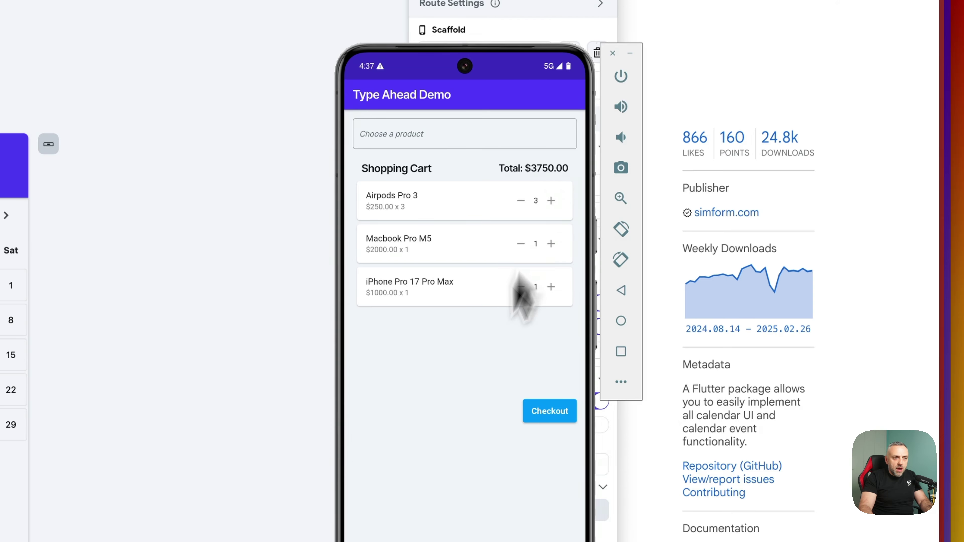
Step: Check out the shopping cart, place the order and dismiss the order dialog
{"action": "left_click", "coordinate": [555, 416]}
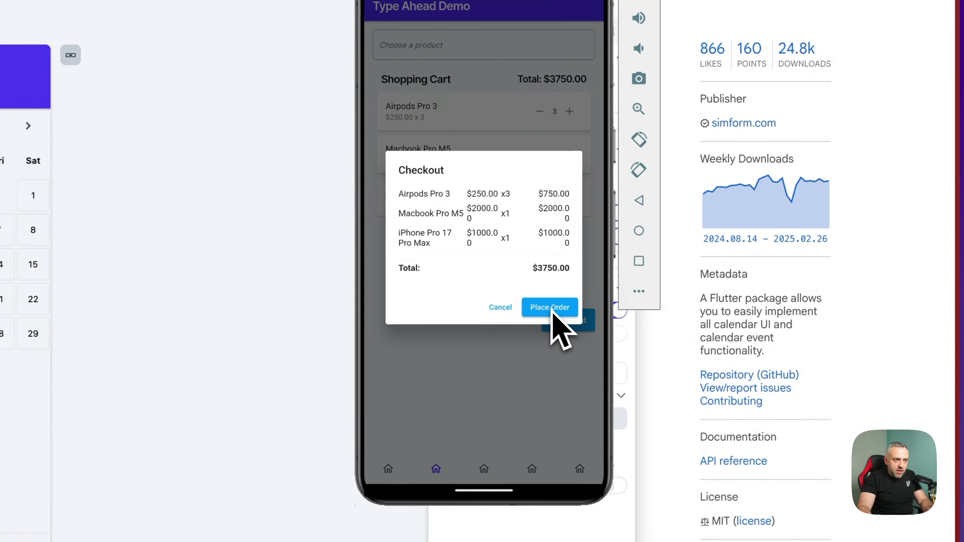
{"action": "left_click", "coordinate": [721, 282]}
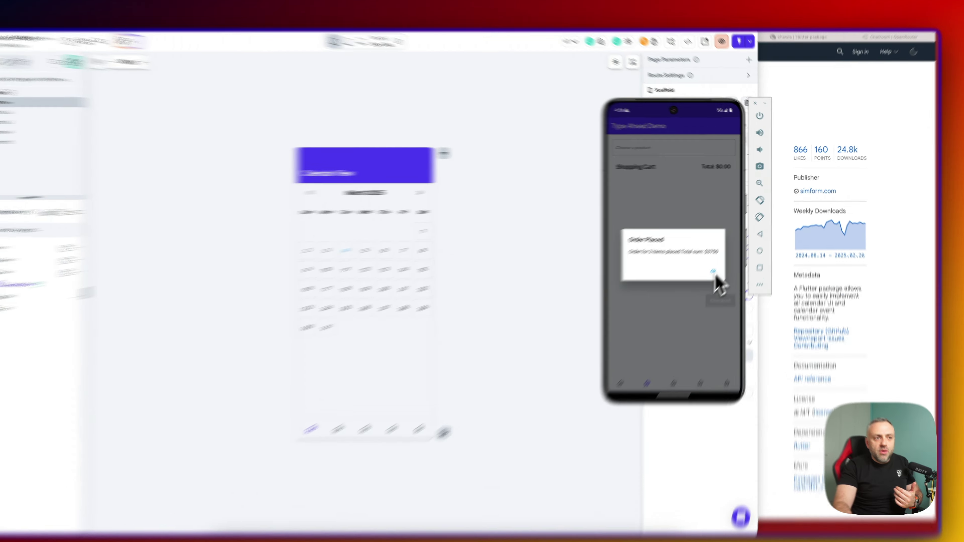
{"action": "left_click", "coordinate": [723, 260]}
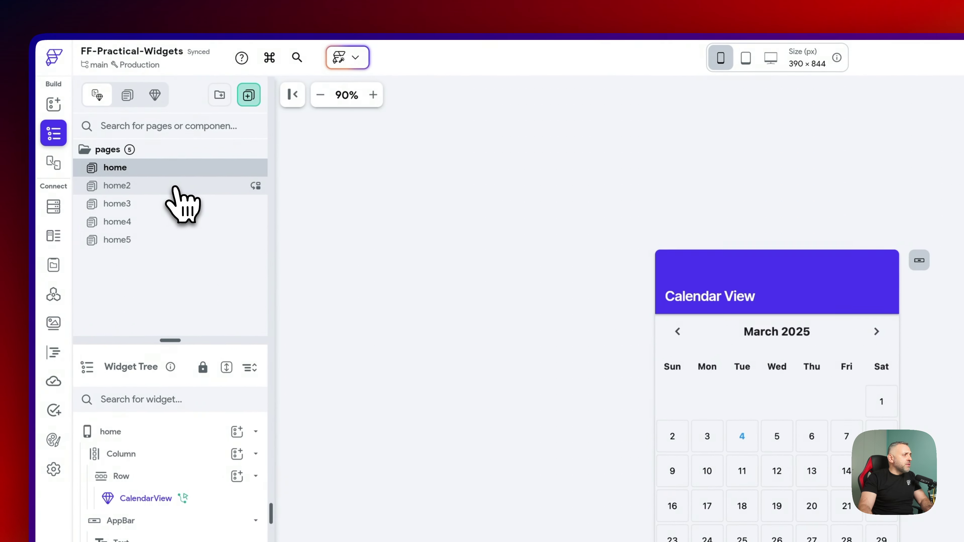
Step: Open the home2 page in FlutterFlow and view the TypeAheadDemo widget's custom properties
{"action": "left_click", "coordinate": [175, 187]}
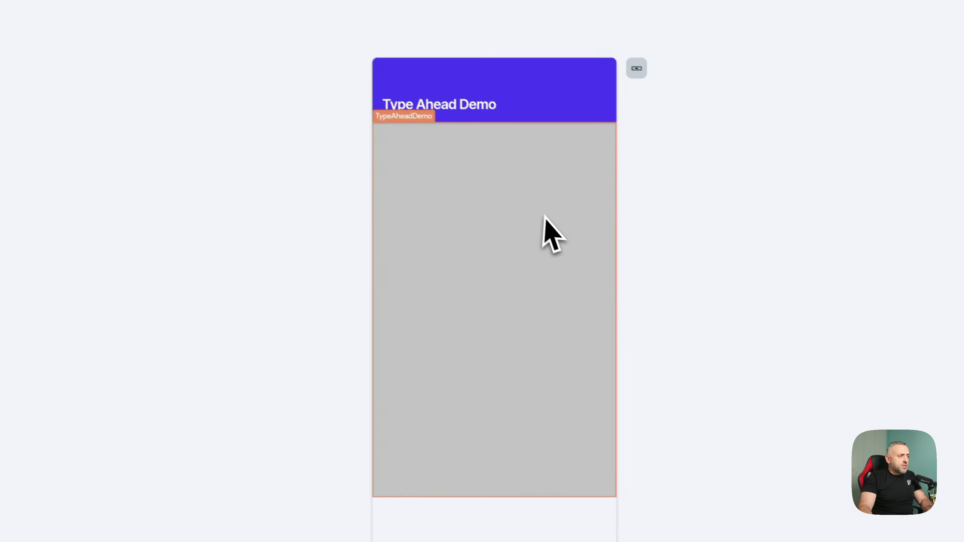
{"action": "left_click", "coordinate": [838, 430]}
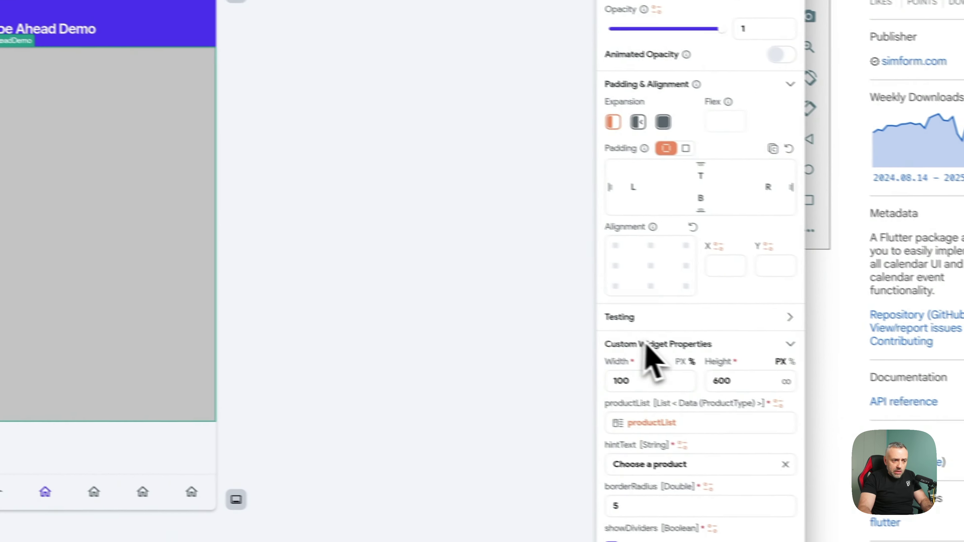
{"action": "scroll", "coordinate": [646, 342], "scroll_direction": "down", "scroll_amount": 10}
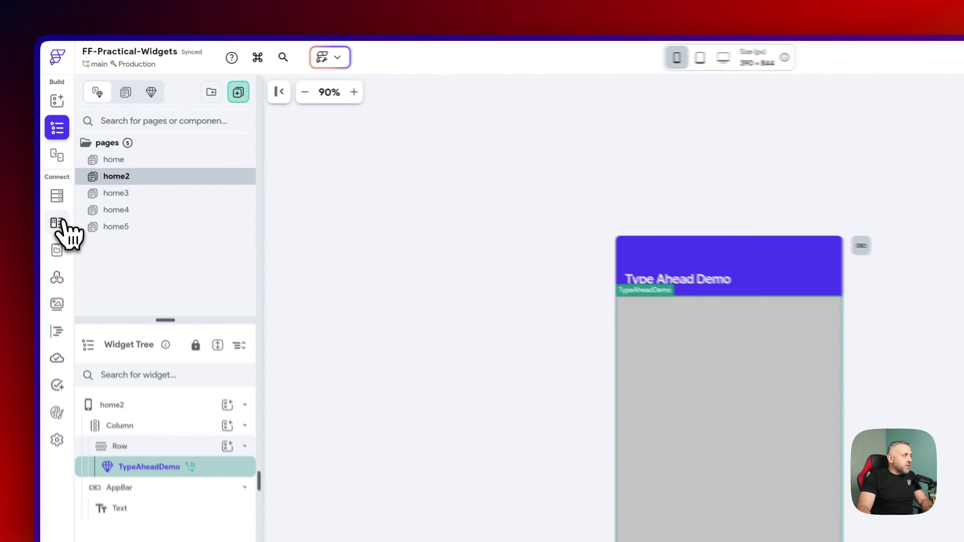
Step: View the ProductType data type's fields and expand the default value of the productList app state variable
{"action": "left_click", "coordinate": [46, 141]}
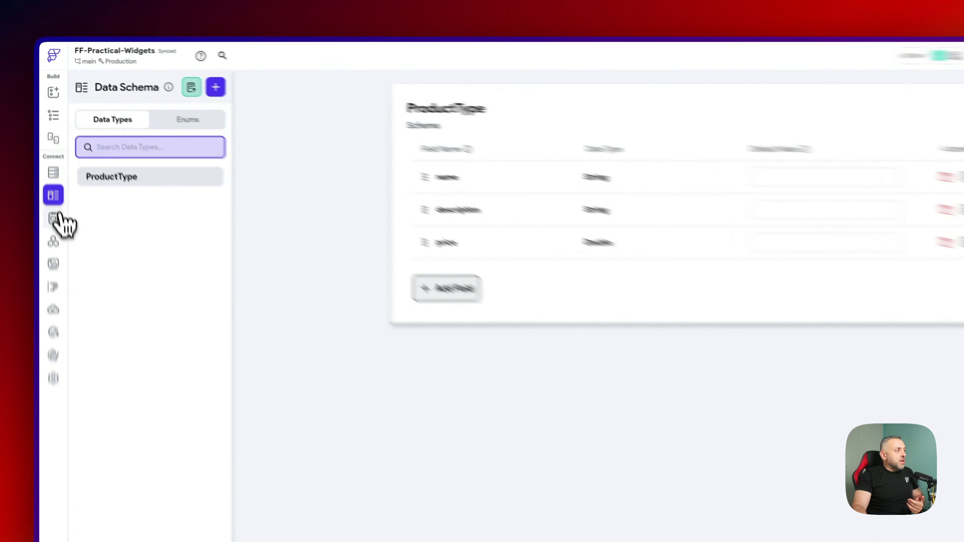
{"action": "left_click", "coordinate": [46, 156]}
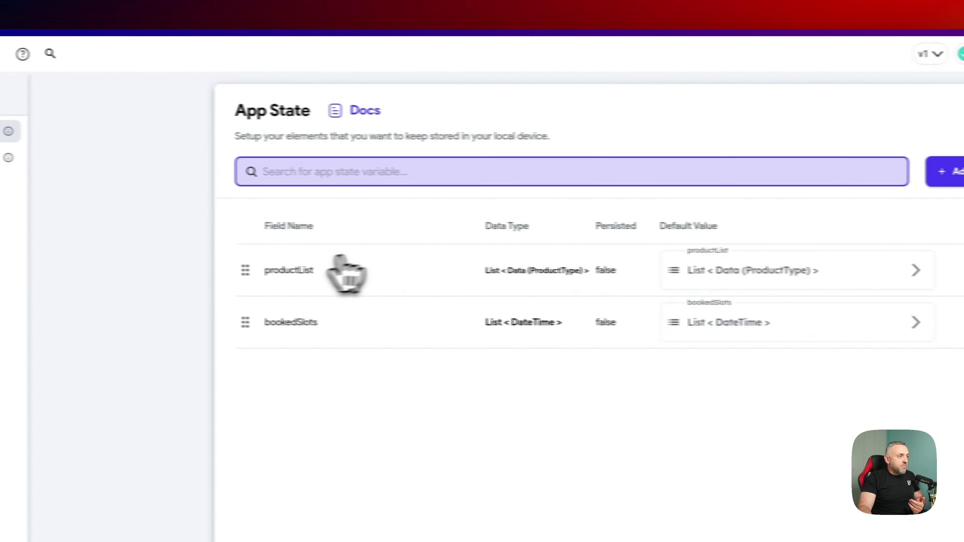
{"action": "left_click", "coordinate": [663, 131]}
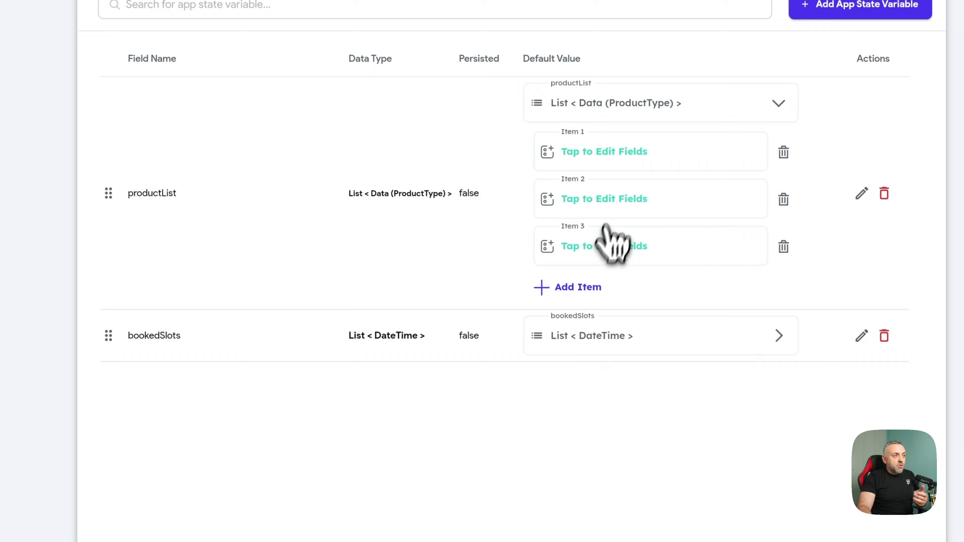
Step: Inspect the name, description and price fields of all three productList items without saving changes
{"action": "left_click", "coordinate": [619, 185]}
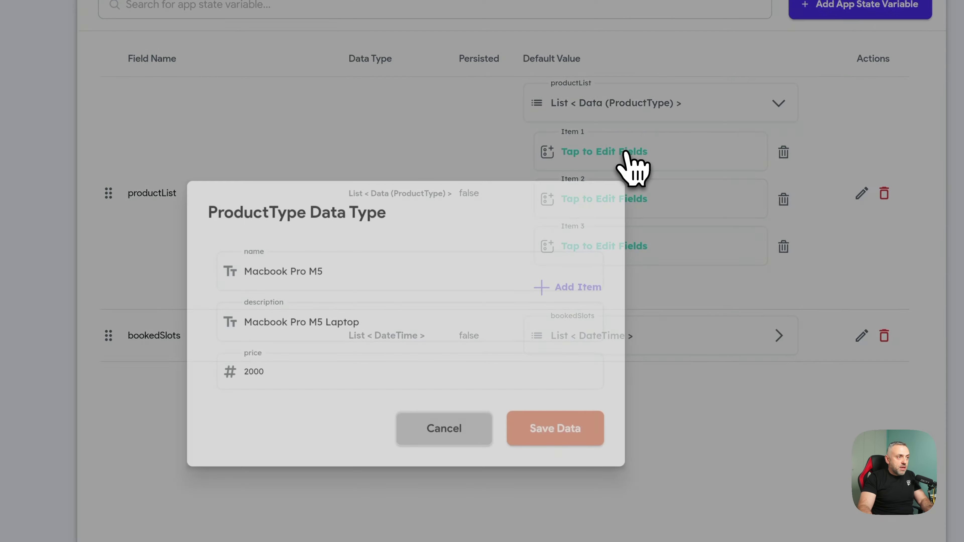
{"action": "left_click", "coordinate": [437, 425]}
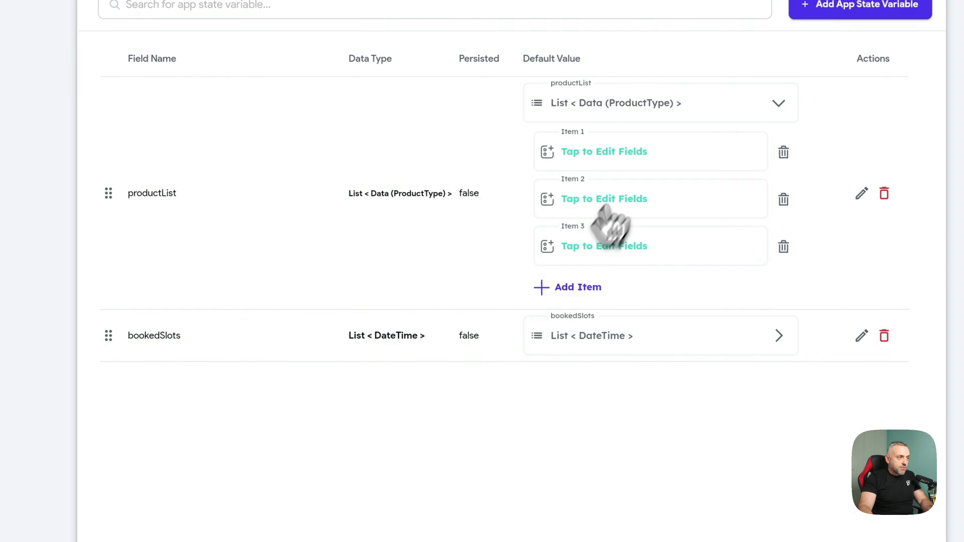
{"action": "left_click", "coordinate": [626, 200]}
{"action": "left_click", "coordinate": [501, 365]}
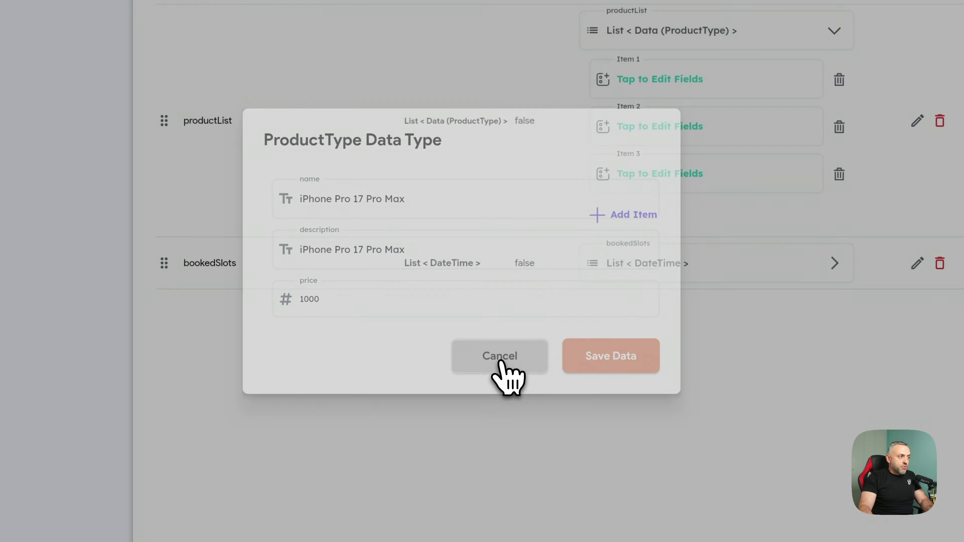
{"action": "left_click", "coordinate": [664, 186]}
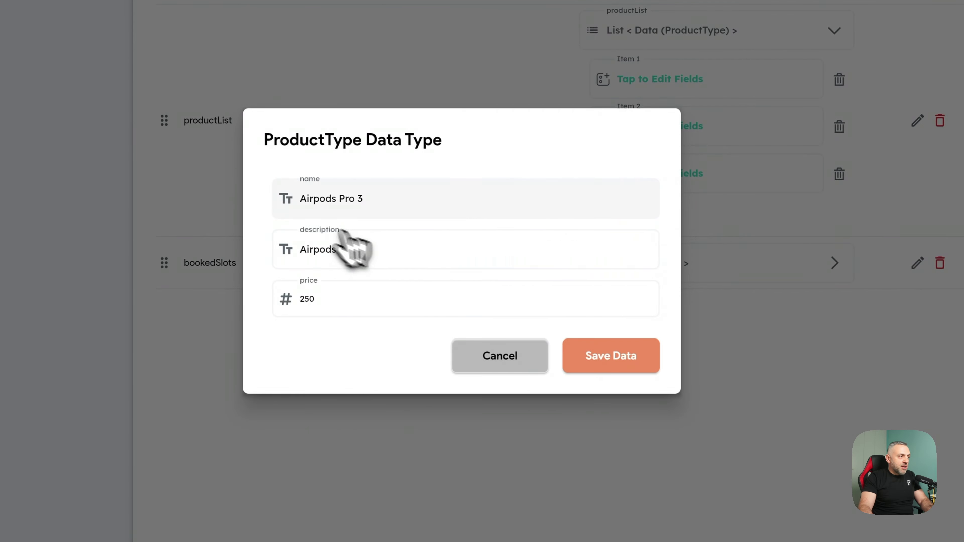
{"action": "left_click", "coordinate": [479, 355]}
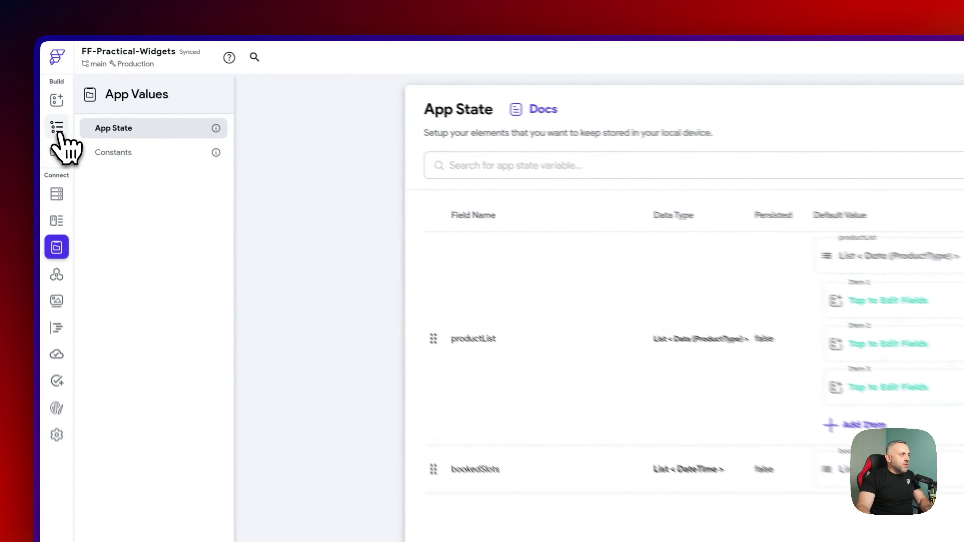
Step: Review the TypeAheadDemo widget's custom properties on home2 and its onPlaceOrder action flow without changing them
{"action": "left_click", "coordinate": [46, 90]}
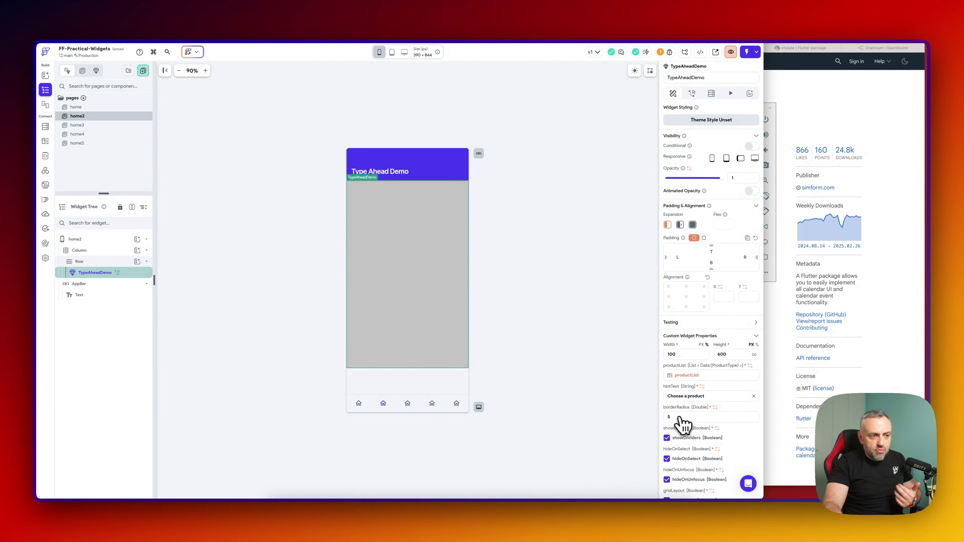
{"action": "scroll", "coordinate": [698, 405], "scroll_direction": "down", "scroll_amount": 4}
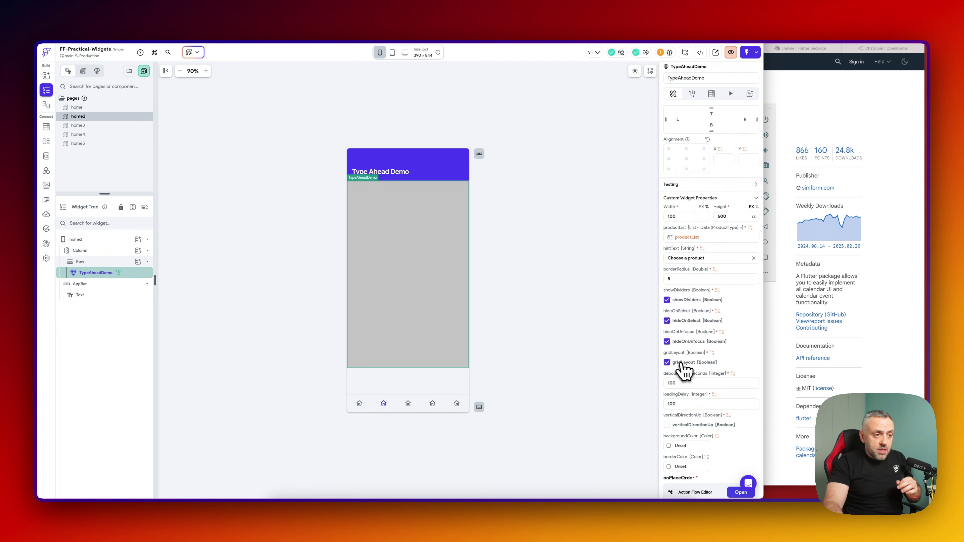
{"action": "scroll", "coordinate": [684, 370], "scroll_direction": "down", "scroll_amount": 3}
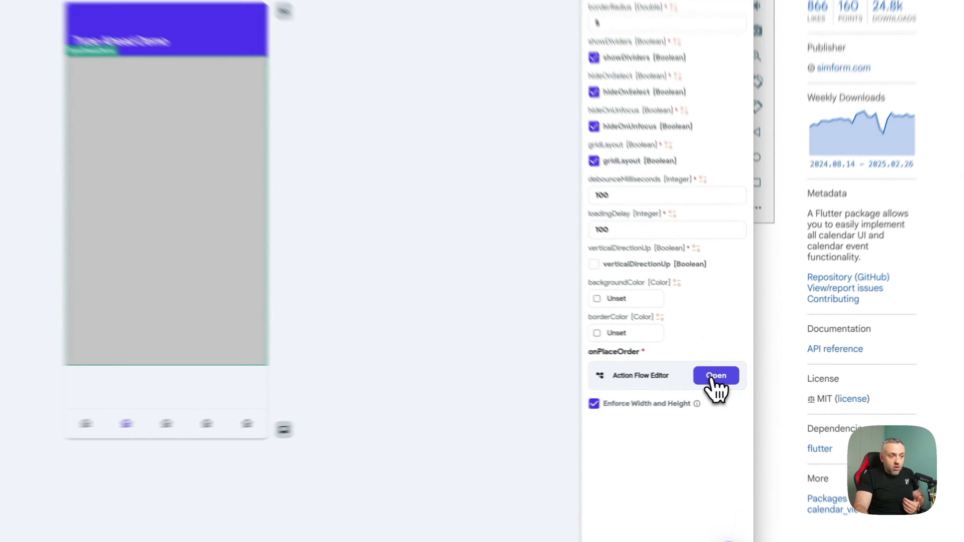
{"action": "left_click", "coordinate": [741, 374]}
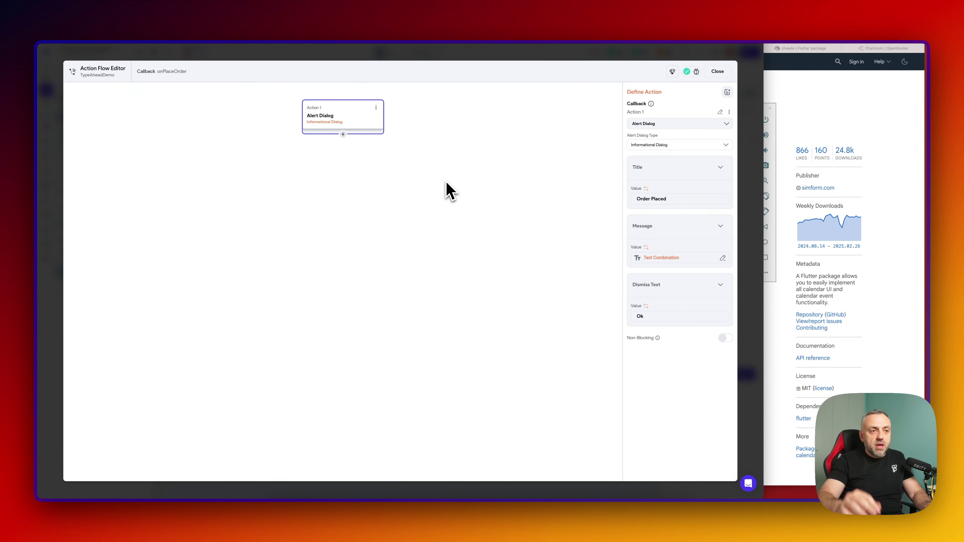
{"action": "left_click", "coordinate": [744, 280]}
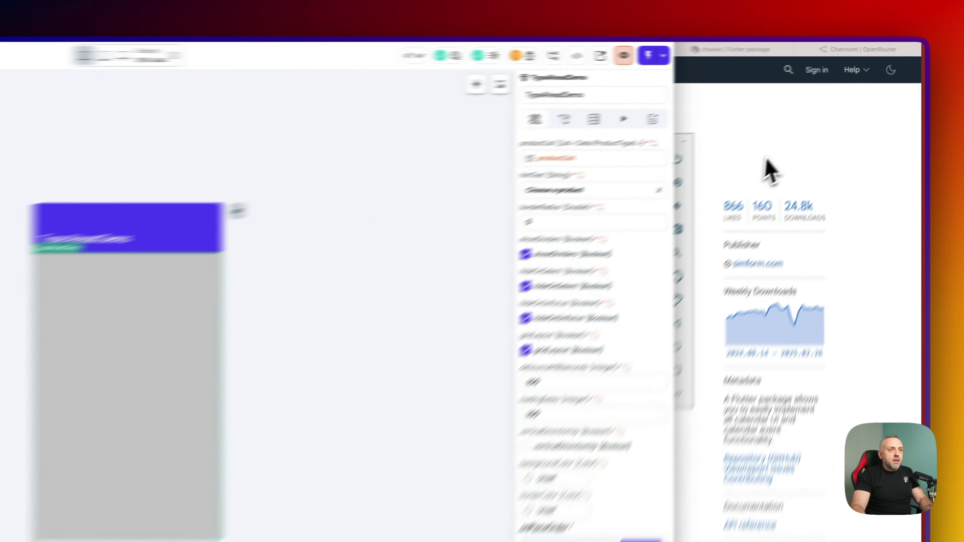
Step: Switch to the pub.dev browser window and open the flutter_typeahead package page
{"action": "left_click", "coordinate": [826, 127]}
{"action": "left_click", "coordinate": [418, 50]}
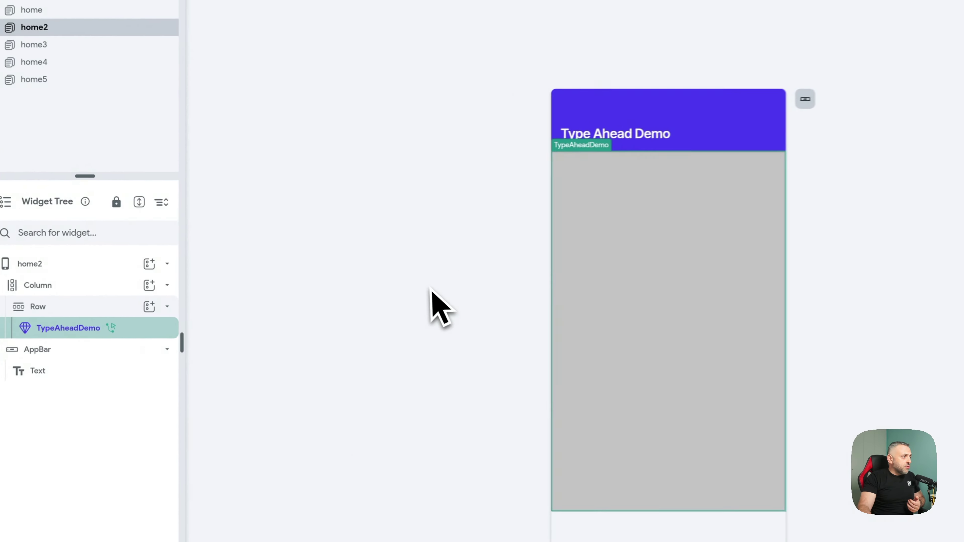
Step: Review the TypeAheadDemo widget's custom code in FlutterFlow, and return to the widget's properties on the home2 page
{"action": "left_click", "coordinate": [58, 320]}
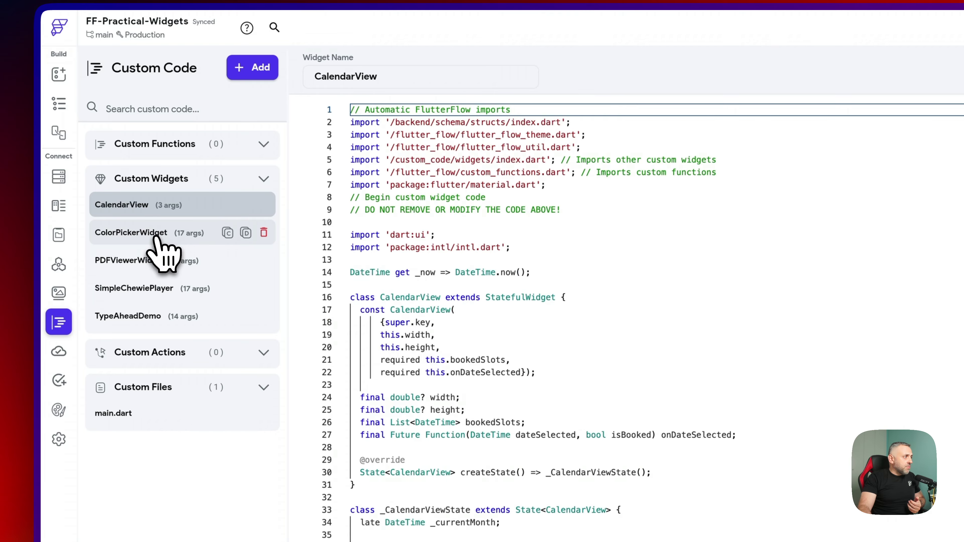
{"action": "left_click", "coordinate": [152, 317]}
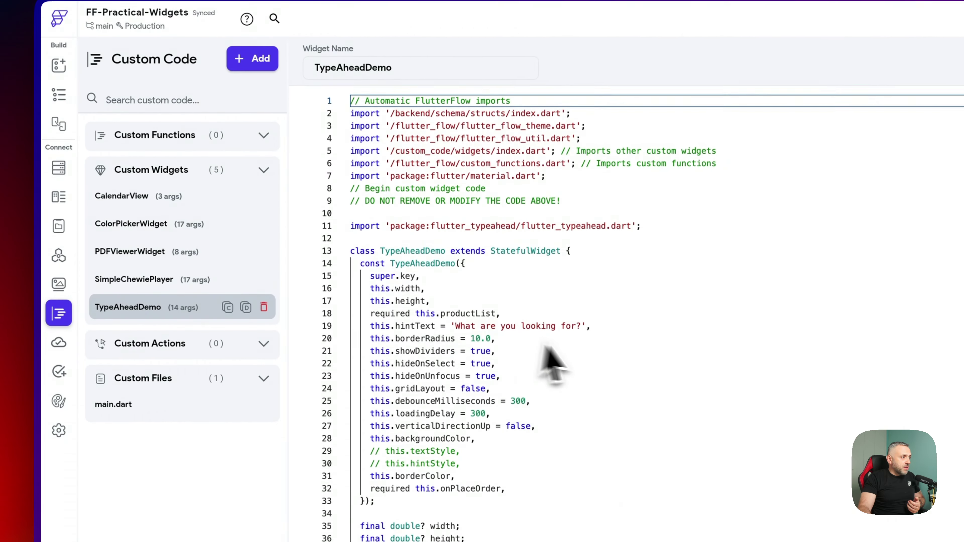
{"action": "scroll", "coordinate": [577, 365], "scroll_direction": "down", "scroll_amount": 20}
{"action": "scroll", "coordinate": [598, 364], "scroll_direction": "down", "scroll_amount": 2}
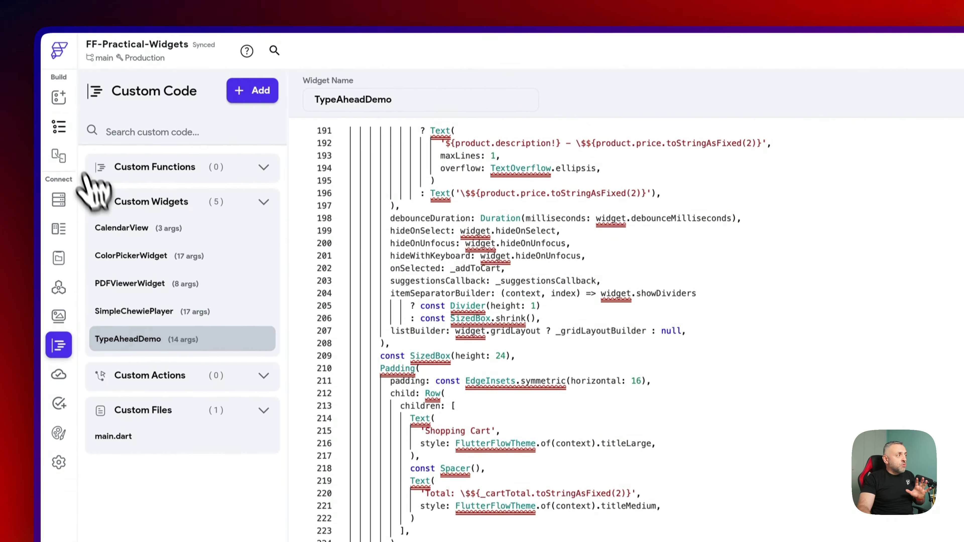
{"action": "left_click", "coordinate": [59, 88]}
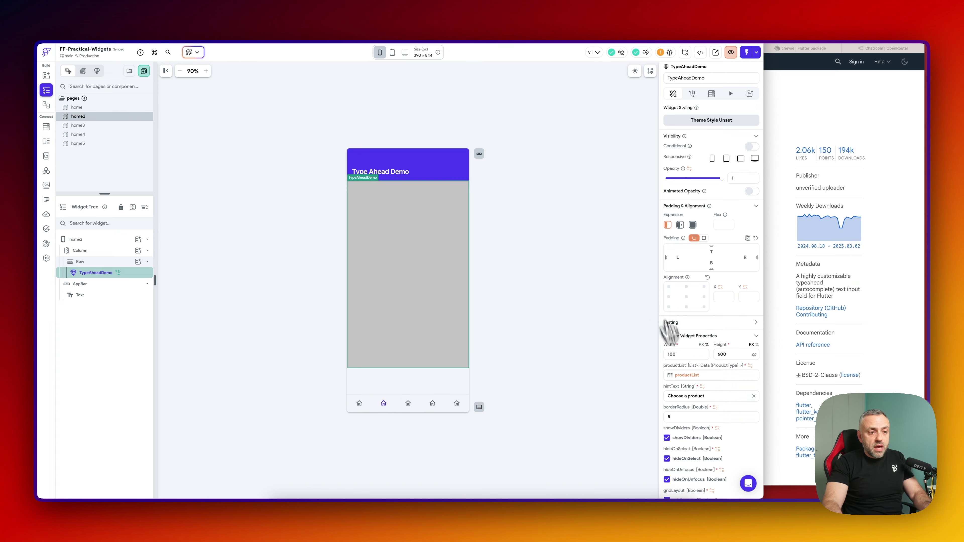
{"action": "scroll", "coordinate": [699, 418], "scroll_direction": "down", "scroll_amount": 5}
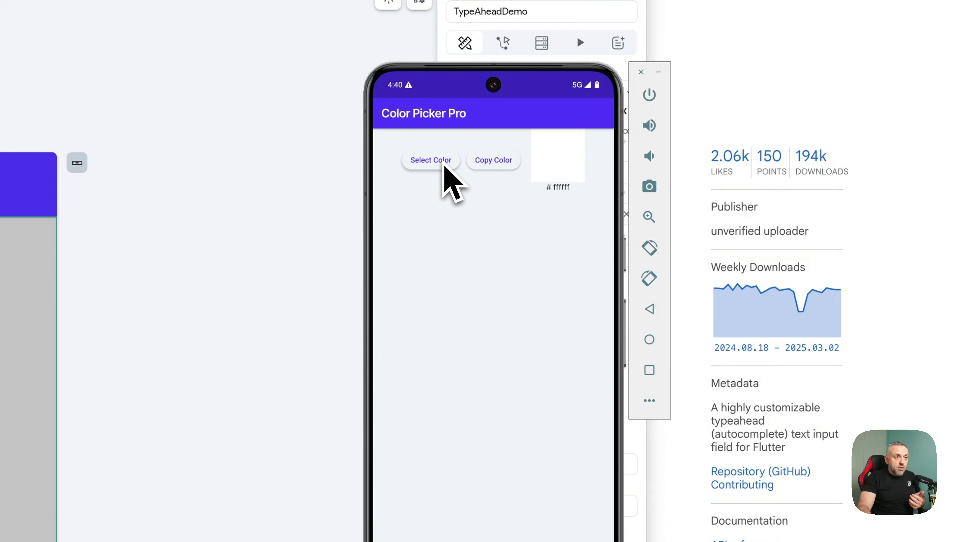
Step: On the emulator's Color Picker Pro screen, select the blue colour #2196f3, confirm it and copy its value
{"action": "left_click", "coordinate": [445, 167]}
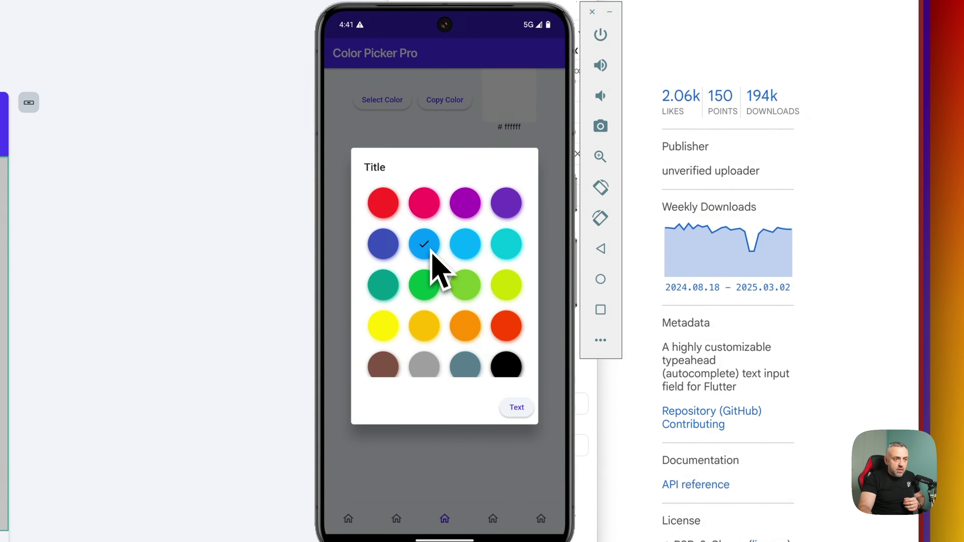
{"action": "left_click", "coordinate": [680, 227]}
{"action": "left_click", "coordinate": [523, 411]}
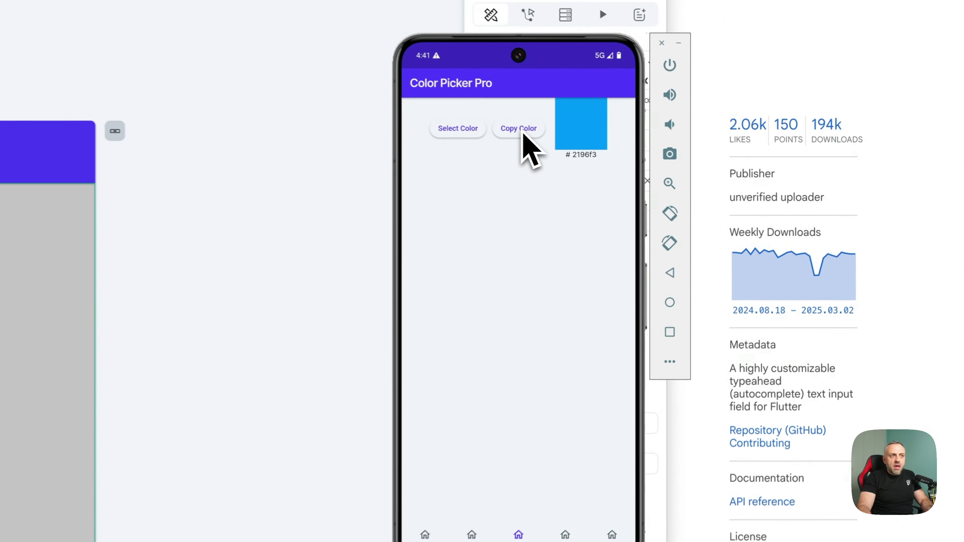
{"action": "left_click", "coordinate": [611, 144]}
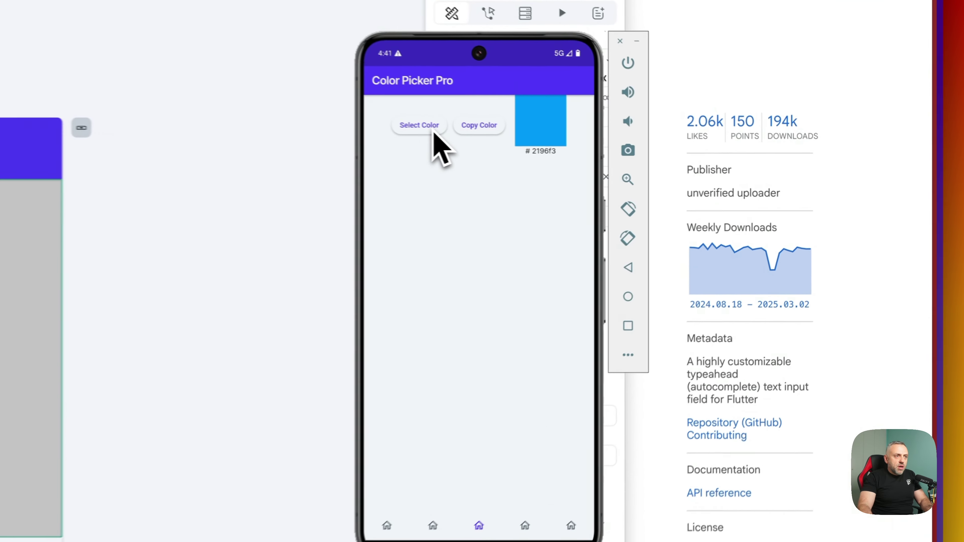
Step: Change the emulator's selected colour to yellow #ffeb3b, confirm it and copy its value
{"action": "left_click", "coordinate": [656, 152]}
{"action": "scroll", "coordinate": [454, 272], "scroll_direction": "down", "scroll_amount": 1}
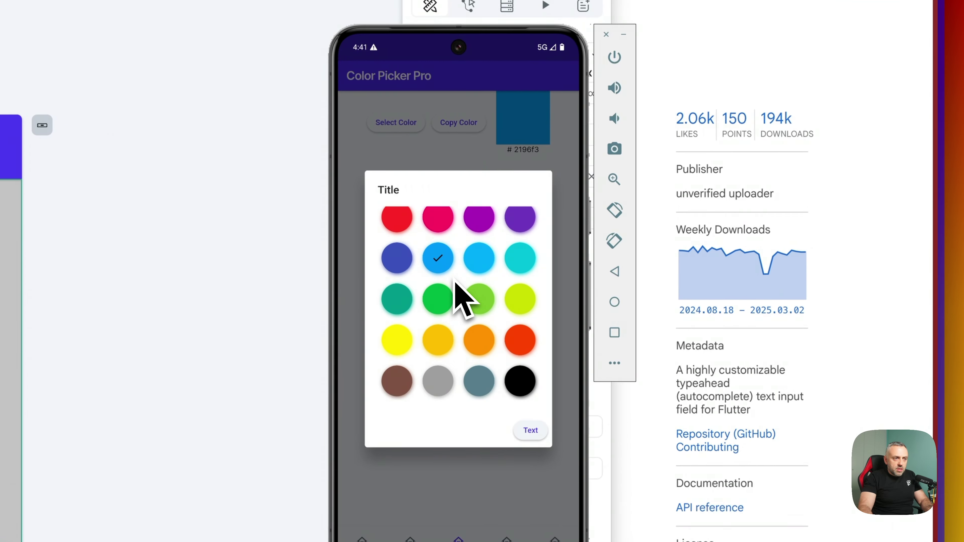
{"action": "left_click", "coordinate": [397, 340]}
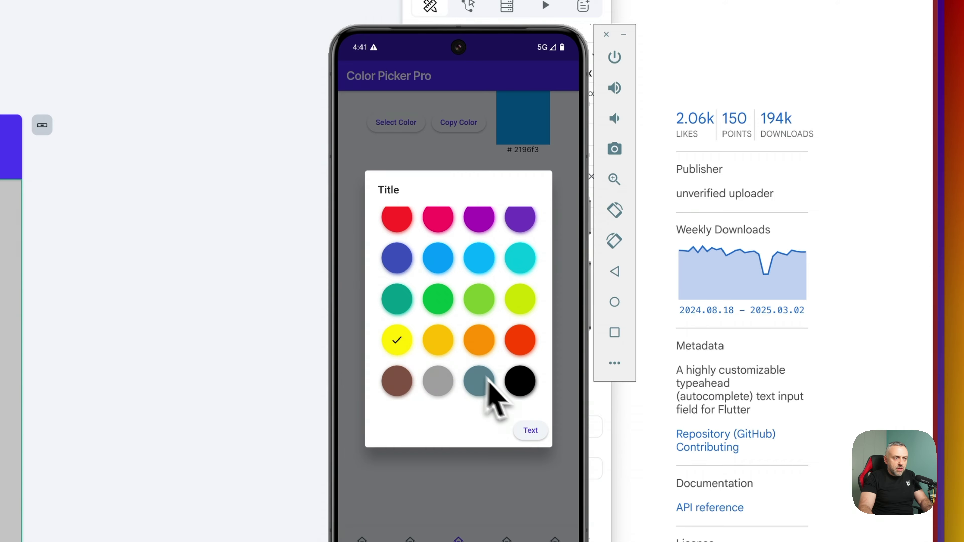
{"action": "left_click", "coordinate": [531, 431]}
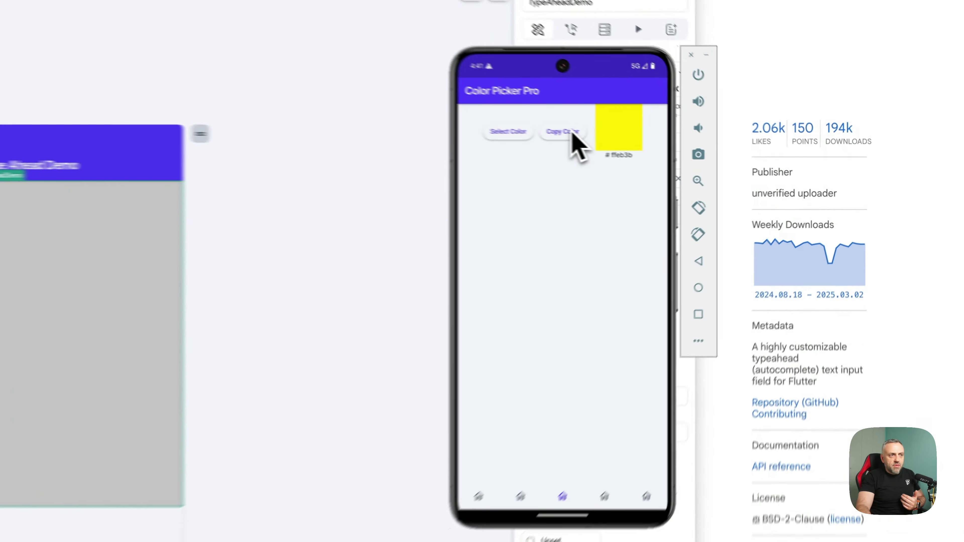
{"action": "left_click", "coordinate": [688, 151]}
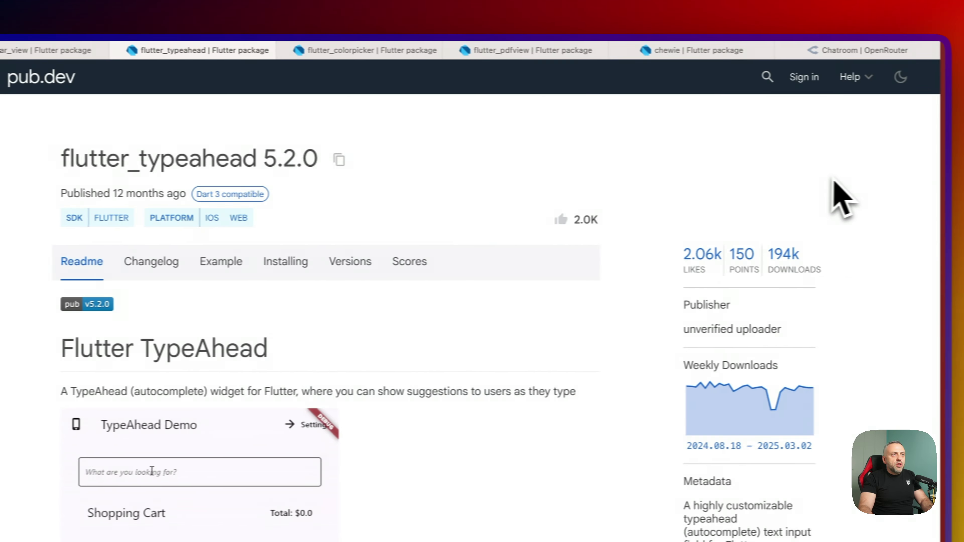
Step: Switch to pub.dev in the browser and view the flutter_colorpicker package page
{"action": "left_click", "coordinate": [622, 51]}
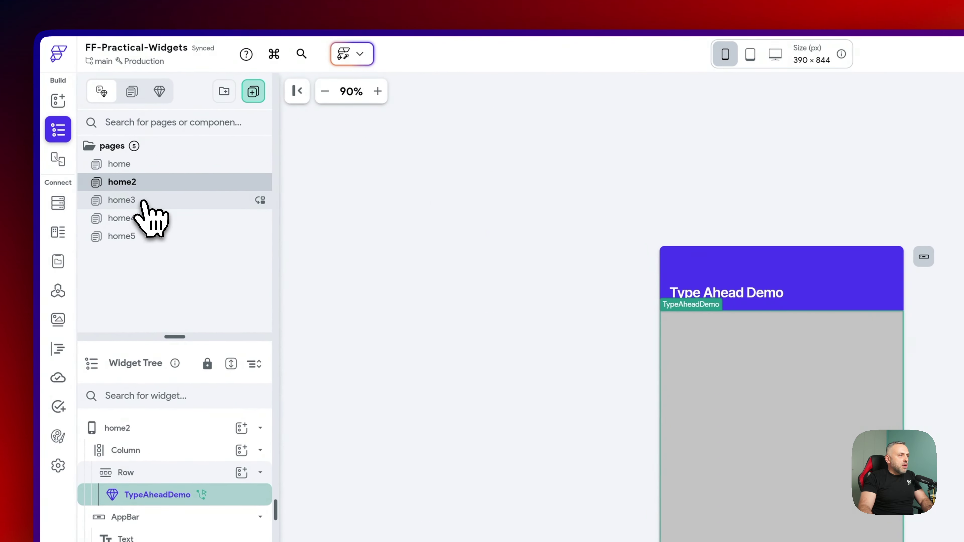
Step: Open the home3 page in FlutterFlow and review the ColorPickerWidget's custom properties and callback actions
{"action": "left_click", "coordinate": [144, 202]}
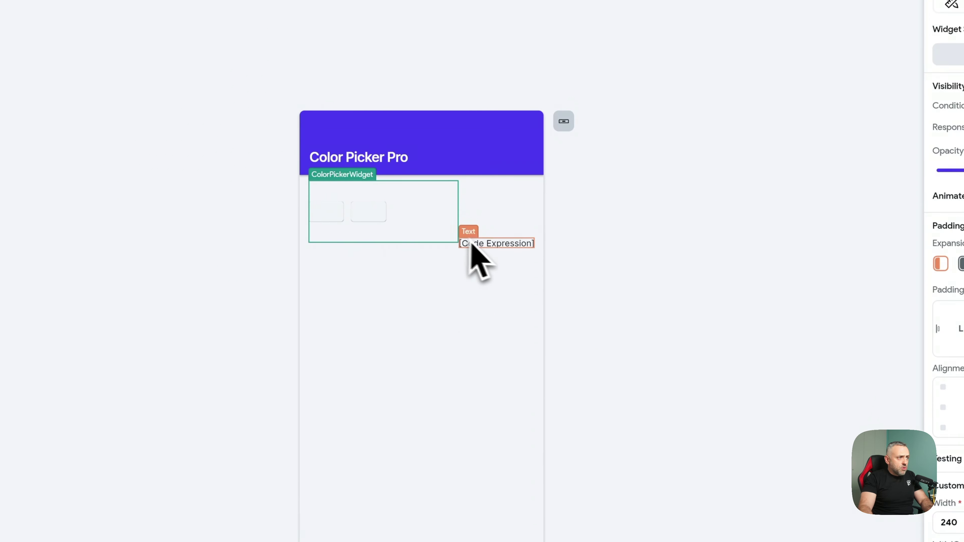
{"action": "left_click", "coordinate": [490, 245]}
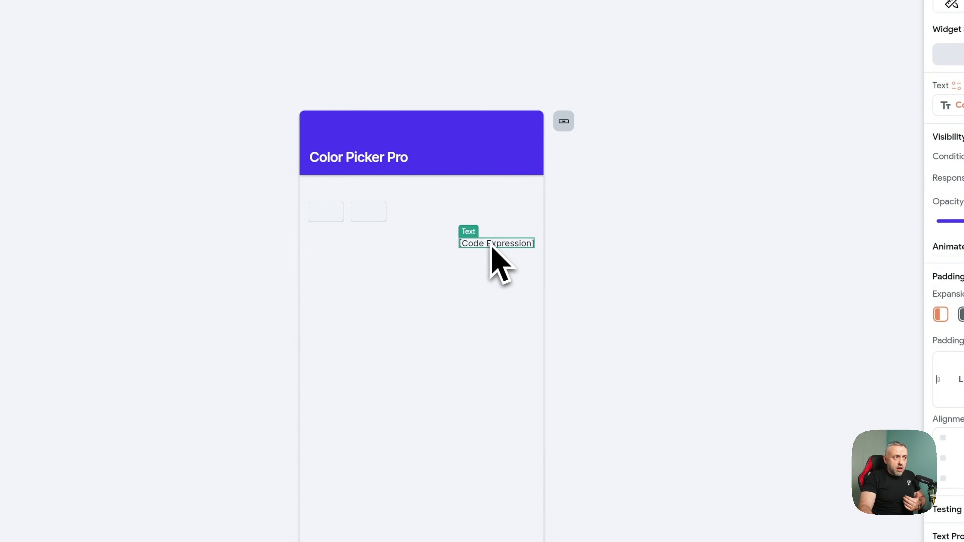
{"action": "left_click", "coordinate": [380, 214]}
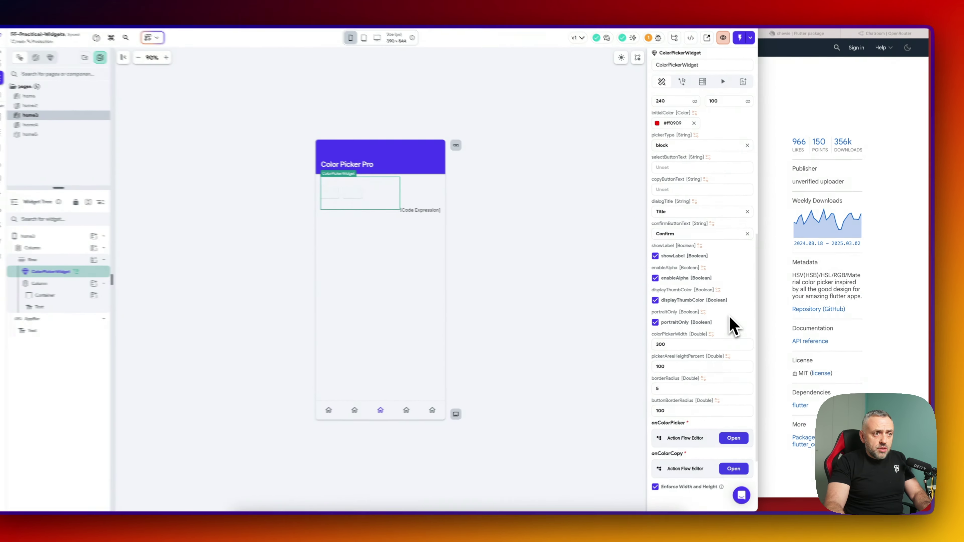
{"action": "scroll", "coordinate": [709, 147], "scroll_direction": "up", "scroll_amount": 2}
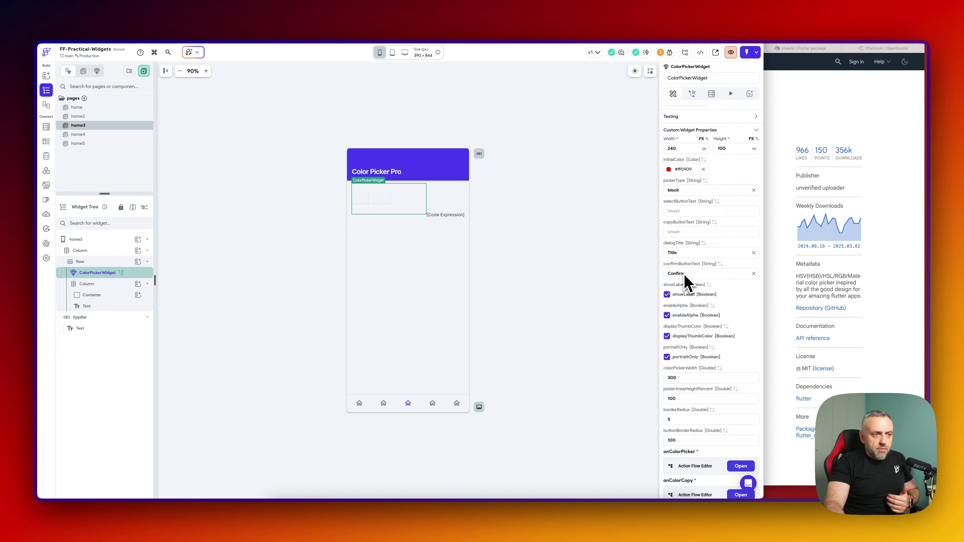
{"action": "scroll", "coordinate": [684, 361], "scroll_direction": "down", "scroll_amount": 3}
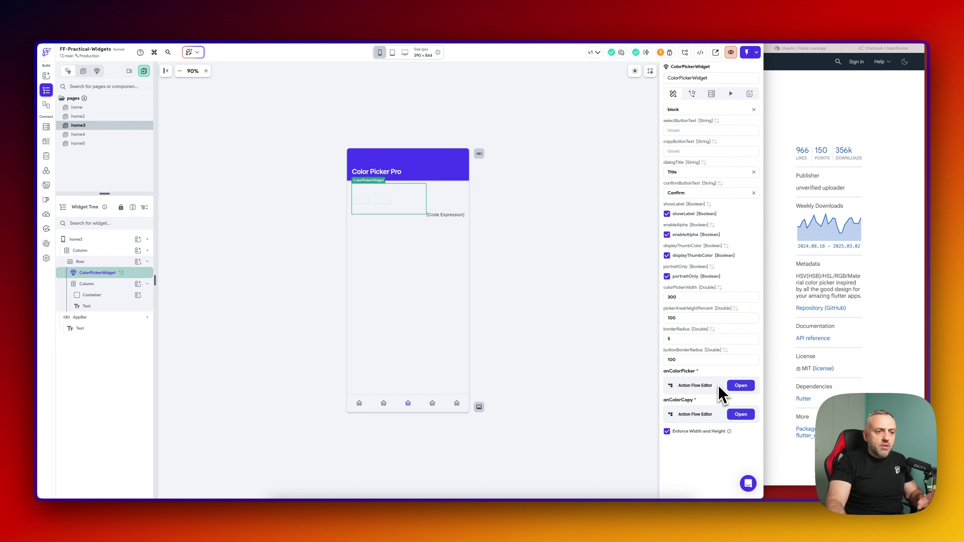
{"action": "scroll", "coordinate": [721, 252], "scroll_direction": "up", "scroll_amount": 5}
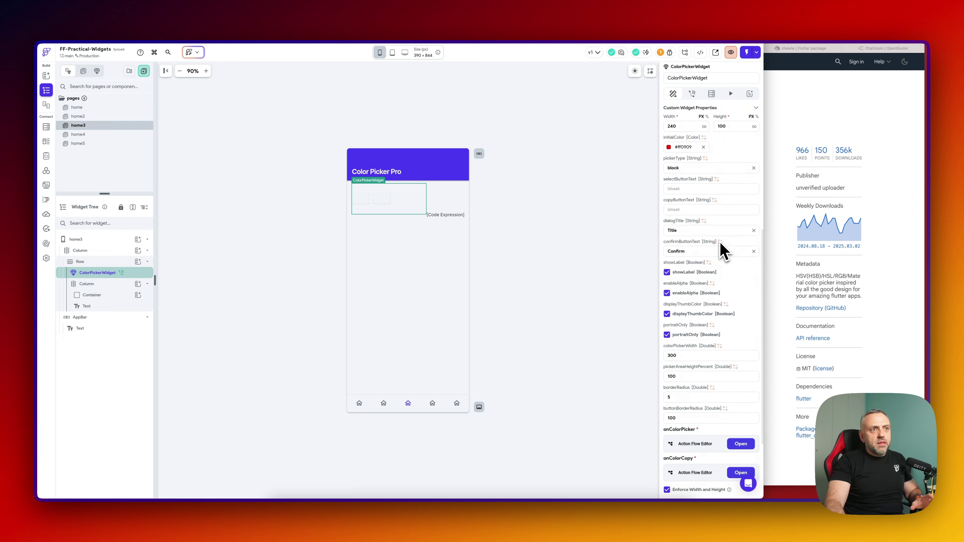